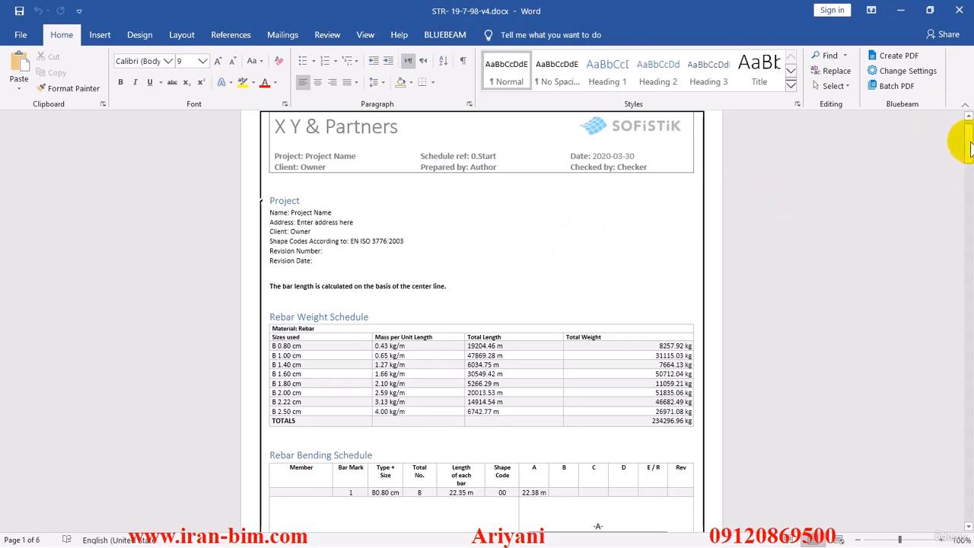
Examine the rebar weight and bending schedules through to the last page, including the logo in the page header.
{"action": "left_click_drag", "start_coordinate": [959, 144], "coordinate": [958, 444]}
{"action": "scroll", "coordinate": [576, 346], "scroll_direction": "down", "scroll_amount": 15}
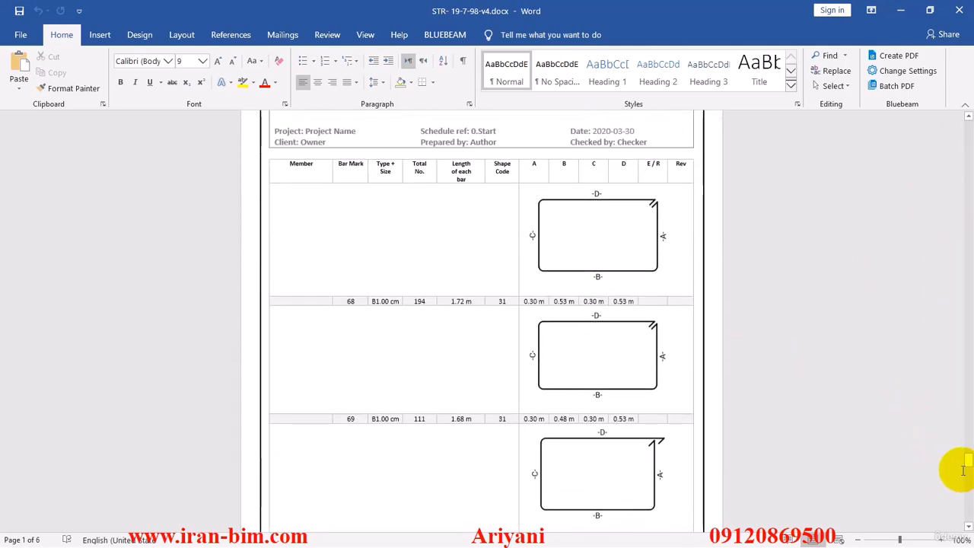
{"action": "left_click_drag", "start_coordinate": [966, 465], "coordinate": [961, 530]}
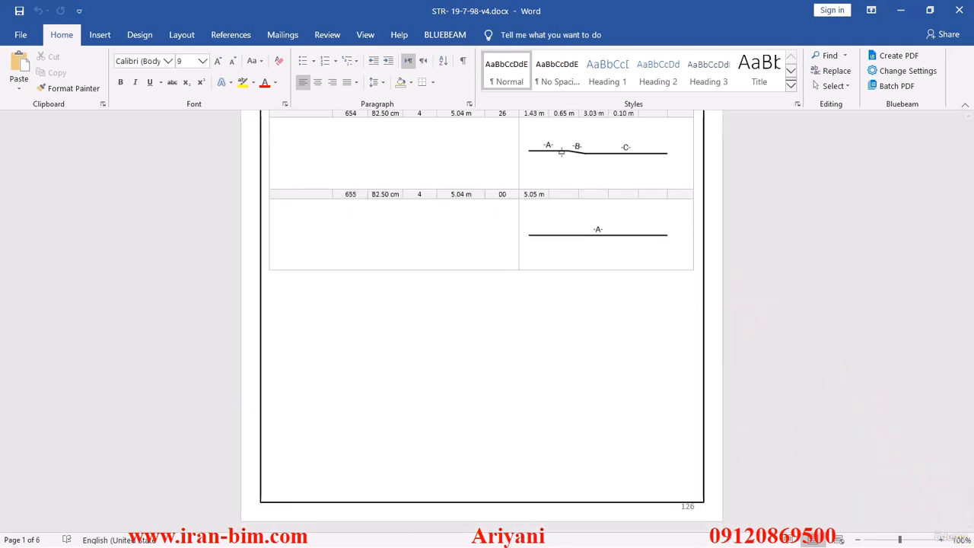
{"action": "left_click", "coordinate": [807, 429]}
{"action": "left_click_drag", "start_coordinate": [968, 522], "coordinate": [899, 486]}
{"action": "left_click_drag", "start_coordinate": [965, 521], "coordinate": [964, 124]}
{"action": "scroll", "coordinate": [692, 297], "scroll_direction": "down", "scroll_amount": 2}
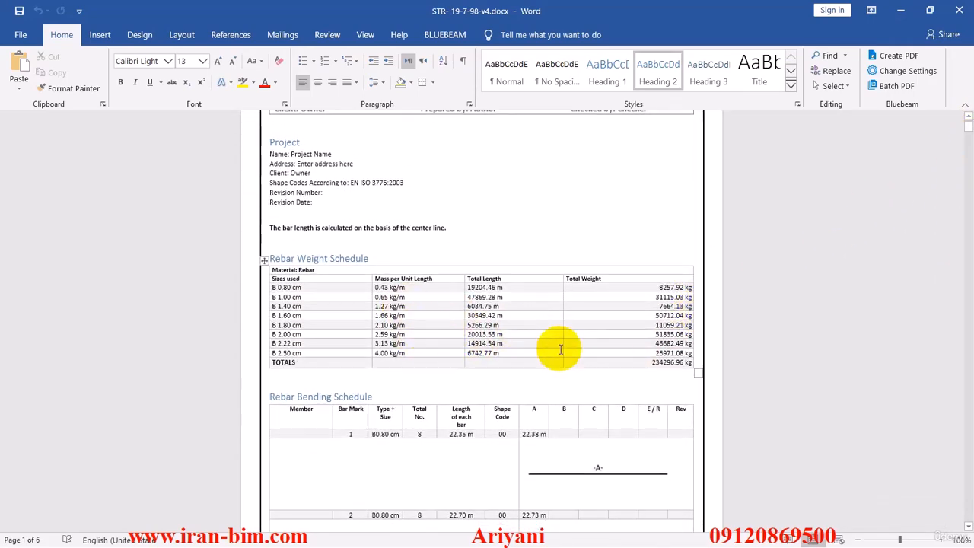
{"action": "scroll", "coordinate": [750, 129], "scroll_direction": "down", "scroll_amount": 2}
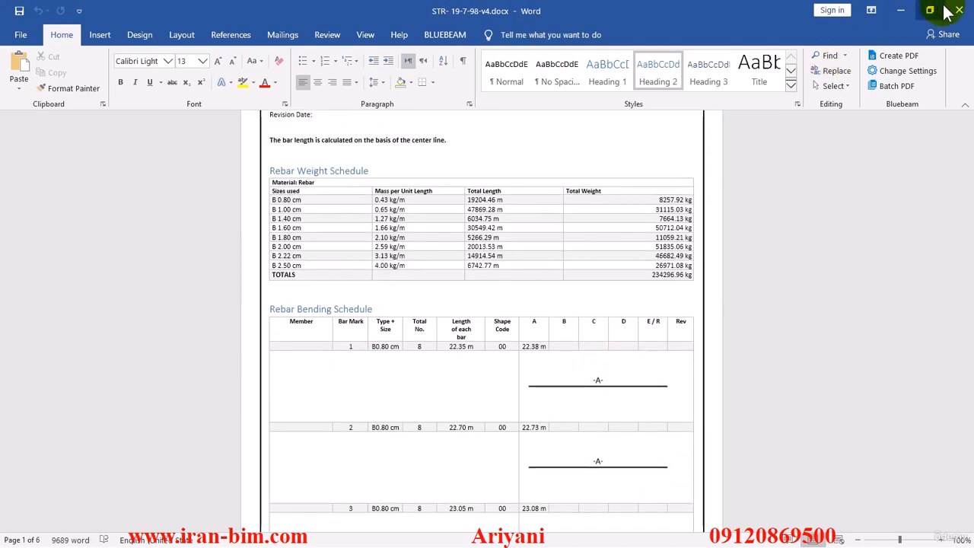
{"action": "scroll", "coordinate": [766, 121], "scroll_direction": "up", "scroll_amount": 4}
{"action": "double_click", "coordinate": [626, 158]}
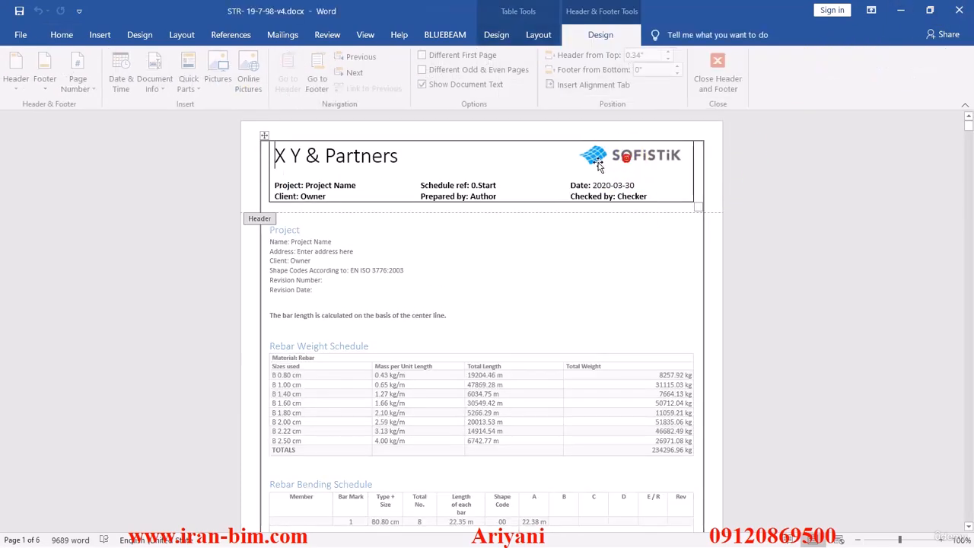
Close the Word schedule document, switch to Revit and open the SOFiSTiK reinforcement settings.
{"action": "left_click", "coordinate": [959, 13]}
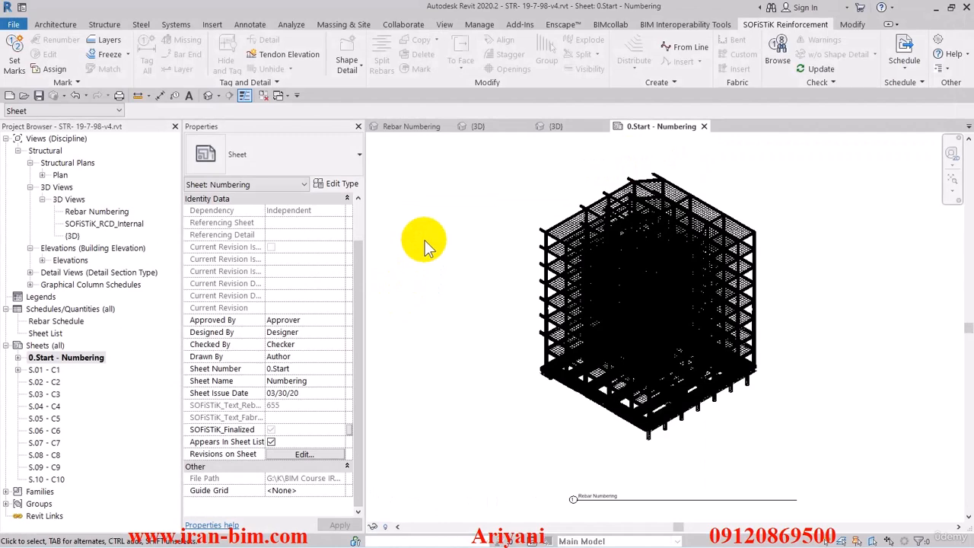
{"action": "left_click", "coordinate": [904, 67]}
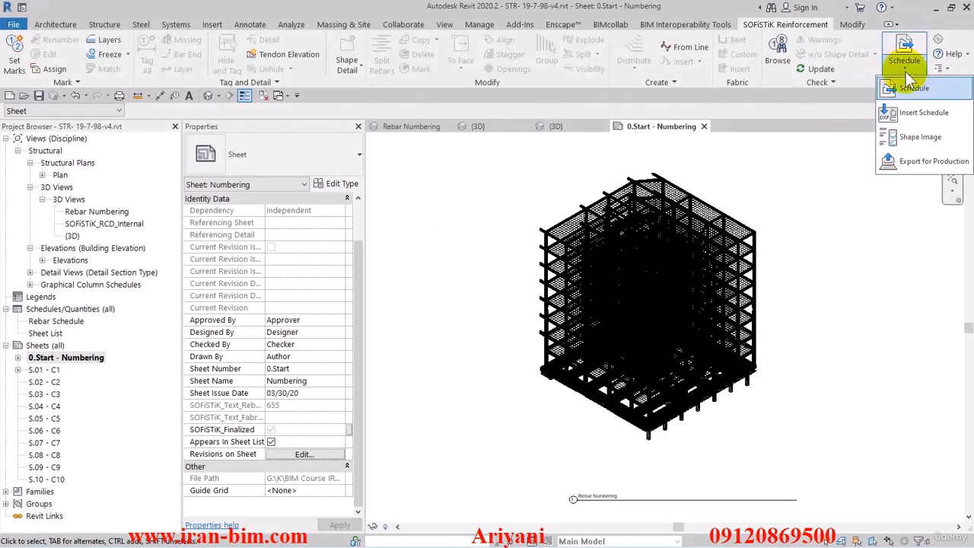
{"action": "left_click", "coordinate": [939, 39]}
Check the Details settings and try to choose a linear dimension for short annotations.
{"action": "left_click", "coordinate": [378, 227]}
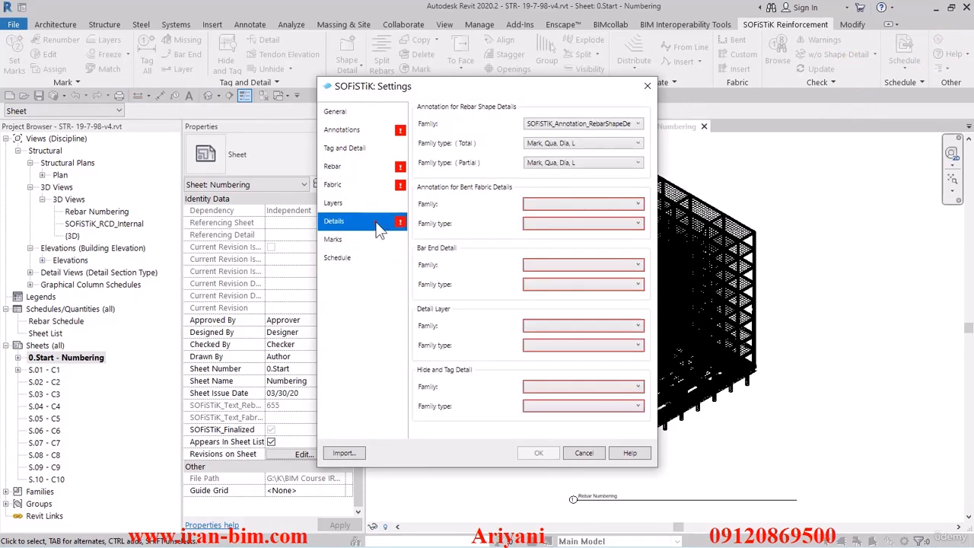
{"action": "left_click_drag", "start_coordinate": [409, 89], "coordinate": [373, 66]}
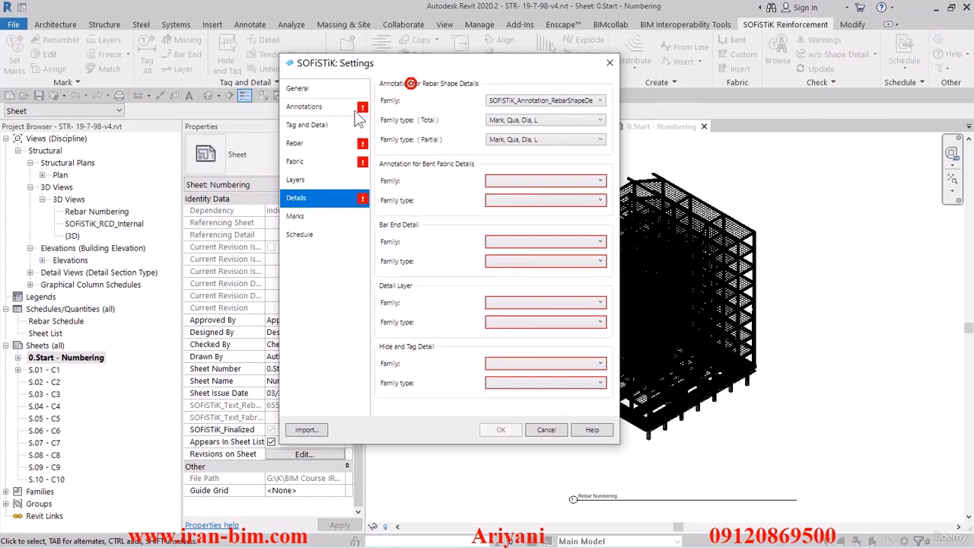
{"action": "left_click", "coordinate": [354, 108]}
{"action": "left_click", "coordinate": [554, 153]}
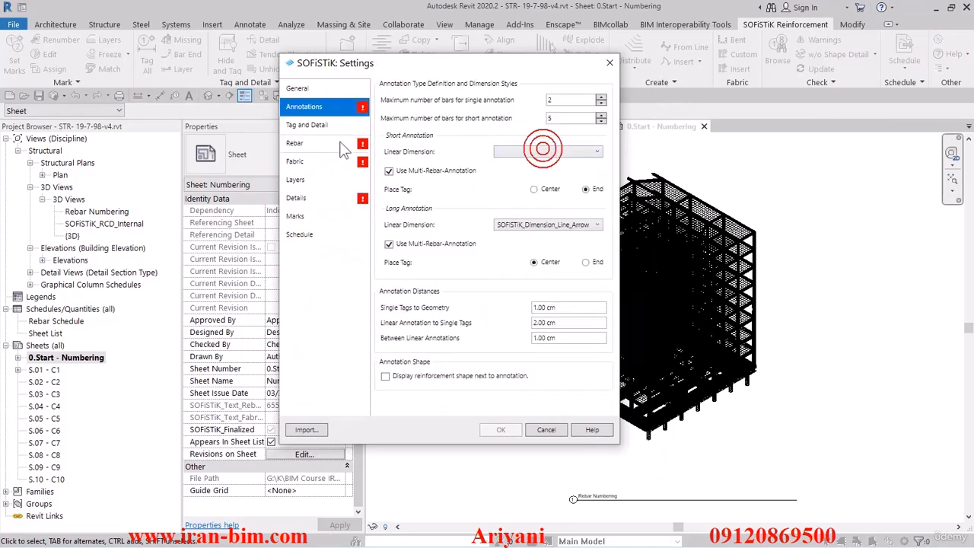
Set the standard rebar tag to the SOFiSTiK_Annotation_Rebar_NotOnSheet family with type Qua, Dia, Mark, Lay, Sheet.
{"action": "left_click", "coordinate": [339, 145]}
{"action": "left_click", "coordinate": [491, 117]}
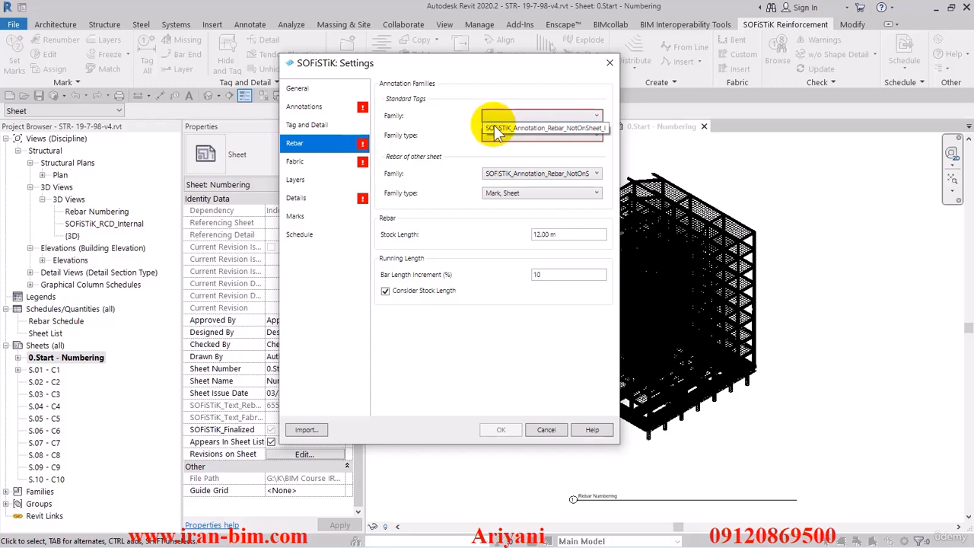
{"action": "left_click", "coordinate": [494, 125]}
{"action": "left_click", "coordinate": [507, 136]}
{"action": "left_click", "coordinate": [519, 147]}
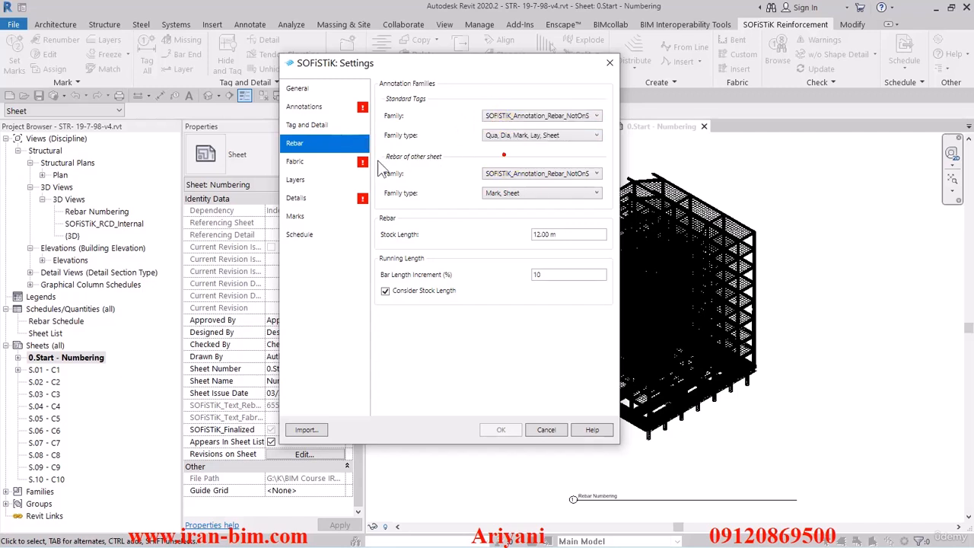
Try to choose a family and family type for the standard fabric annotation.
{"action": "left_click", "coordinate": [350, 163]}
{"action": "left_click", "coordinate": [511, 102]}
{"action": "left_click", "coordinate": [513, 122]}
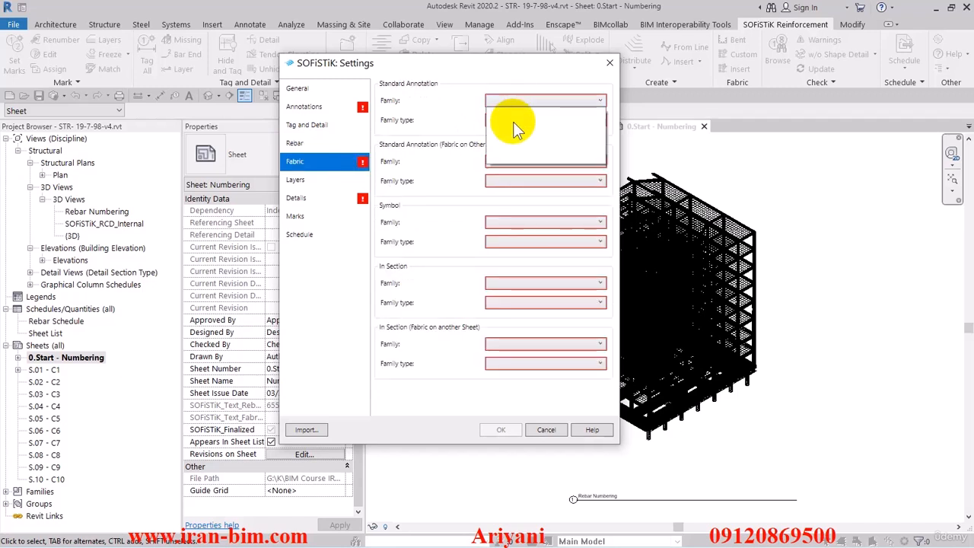
{"action": "left_click", "coordinate": [532, 119]}
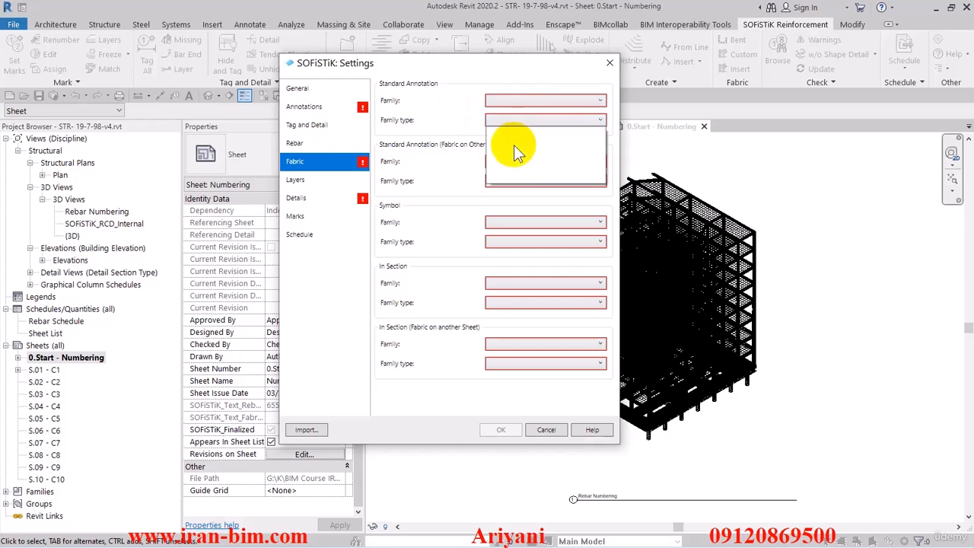
{"action": "left_click", "coordinate": [472, 145]}
Set the bent fabric detail annotation to the SOFiSTiK rebar shape detail family with type Mark, Qua, Dia, L.
{"action": "left_click", "coordinate": [358, 199]}
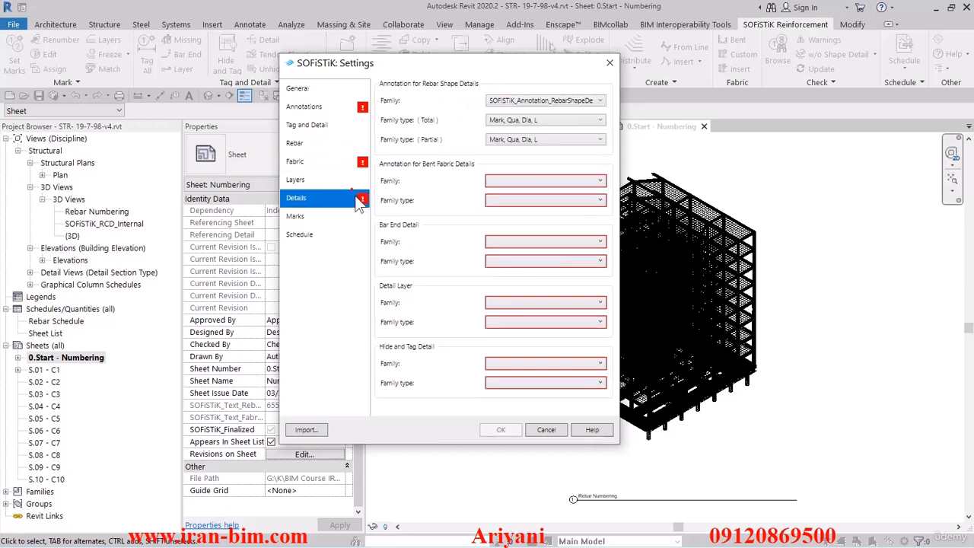
{"action": "left_click", "coordinate": [531, 182]}
{"action": "left_click", "coordinate": [522, 197]}
{"action": "left_click", "coordinate": [523, 201]}
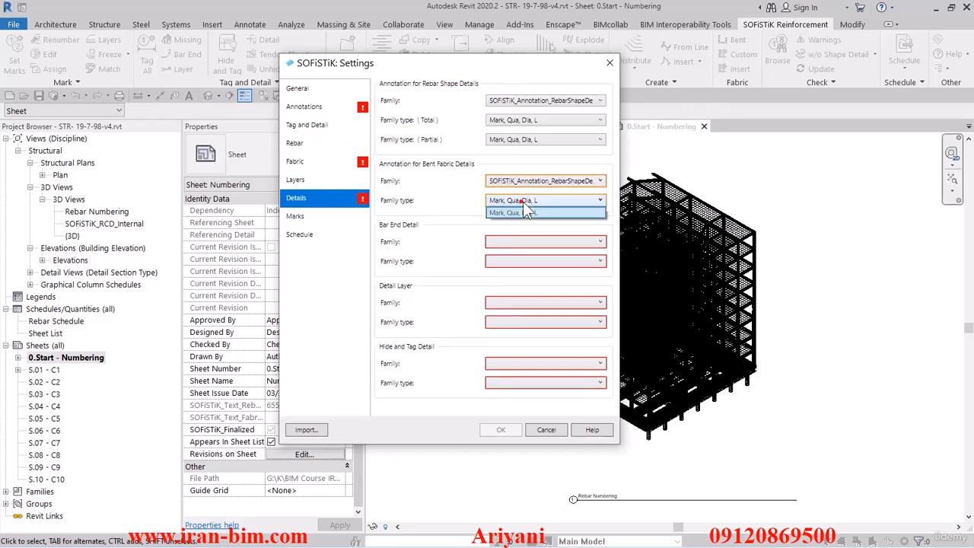
{"action": "left_click", "coordinate": [520, 213]}
Assign SOFiSTiK_Detail_RebarShape_31x to the bar end detail and SOFiSTiK_Detail_RebarShape_00 to the detail layer, both with type Total Mark.
{"action": "left_click", "coordinate": [511, 244]}
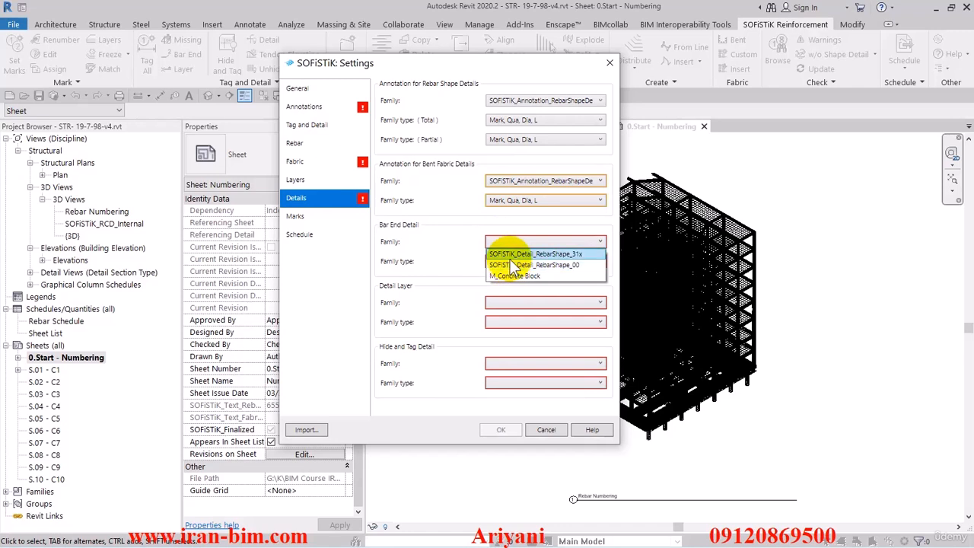
{"action": "left_click", "coordinate": [508, 260]}
{"action": "left_click", "coordinate": [504, 303]}
{"action": "left_click", "coordinate": [508, 324]}
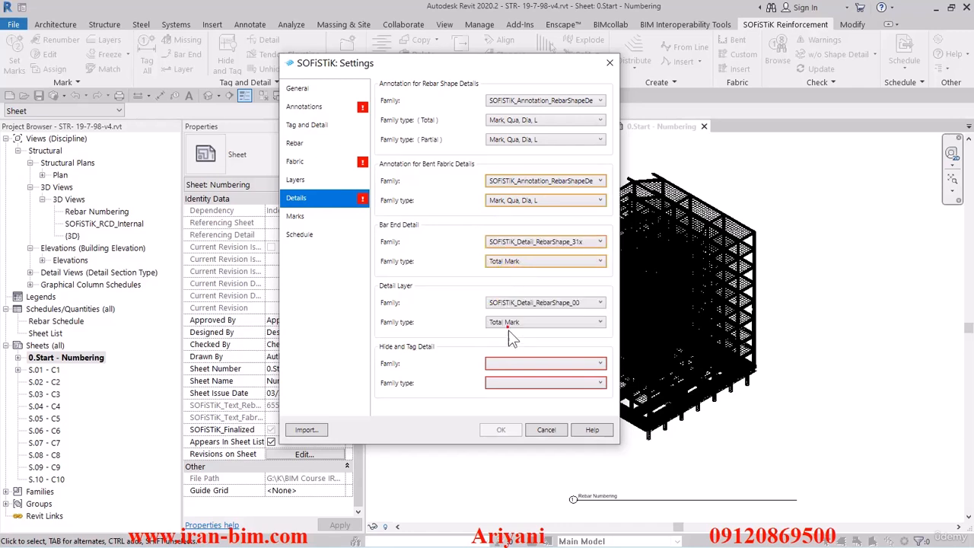
Check the family choices for Hide and Tag Detail, and review the Fabric and Marks settings.
{"action": "left_click", "coordinate": [513, 366]}
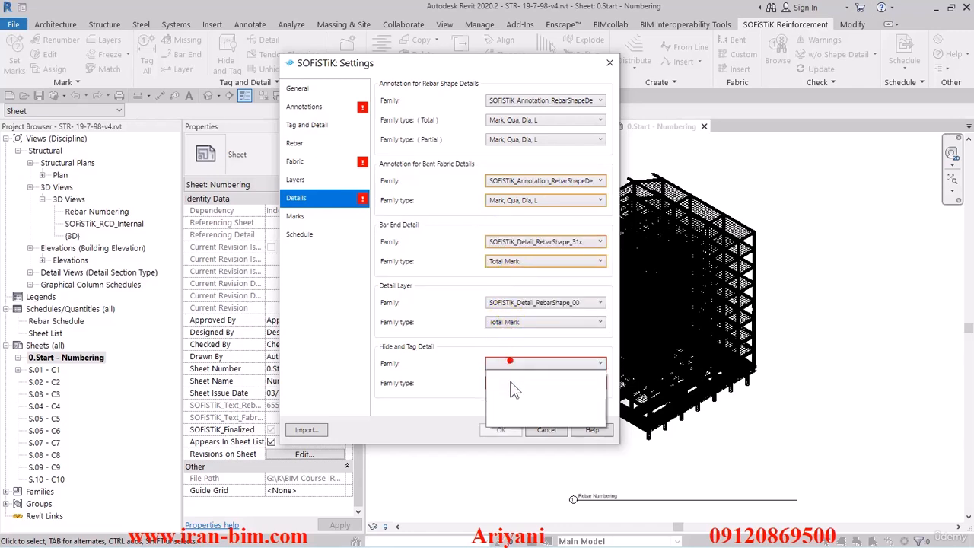
{"action": "left_click", "coordinate": [463, 382]}
{"action": "left_click", "coordinate": [319, 216]}
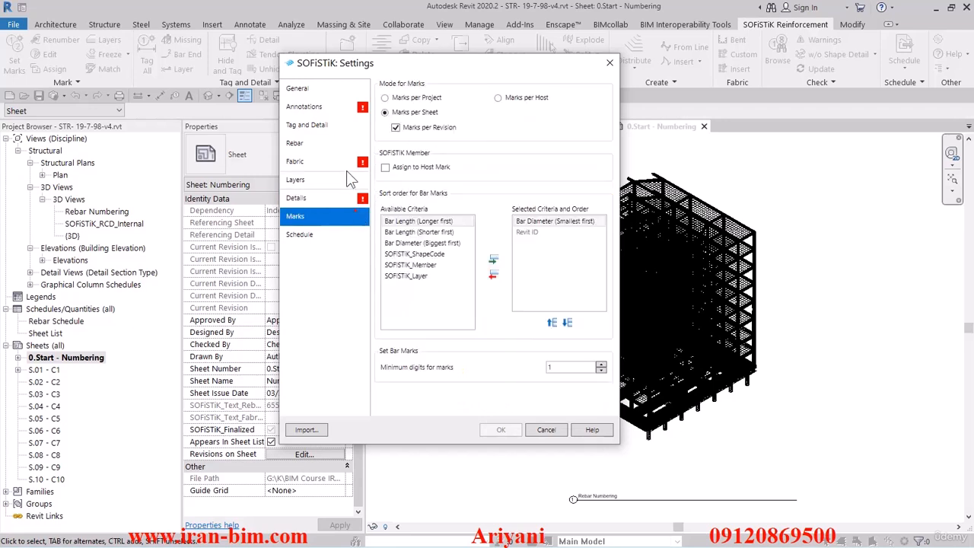
{"action": "left_click", "coordinate": [344, 163]}
{"action": "left_click", "coordinate": [331, 217]}
Set the schedule output format to Report Browser (.plb) and its language to English.
{"action": "left_click", "coordinate": [329, 235]}
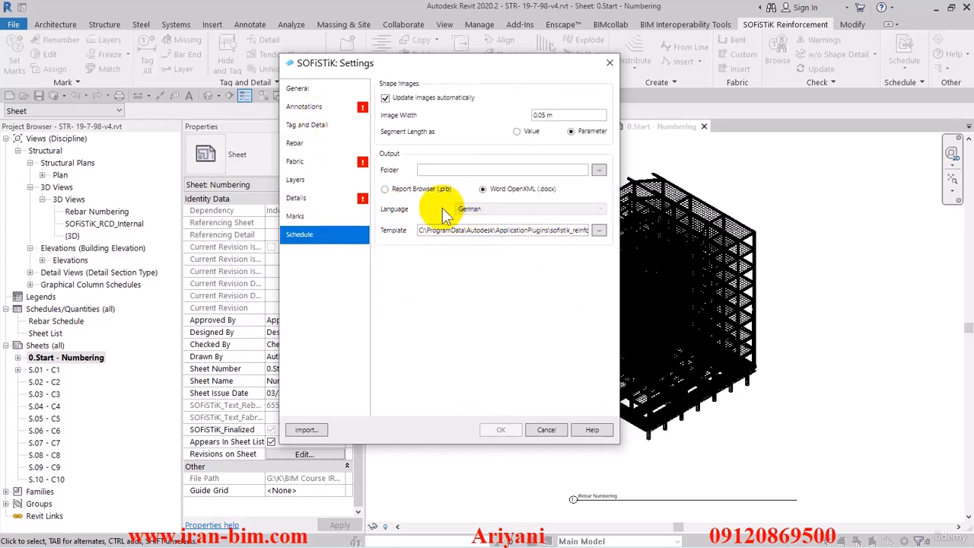
{"action": "left_click", "coordinate": [384, 192]}
{"action": "left_click", "coordinate": [501, 208]}
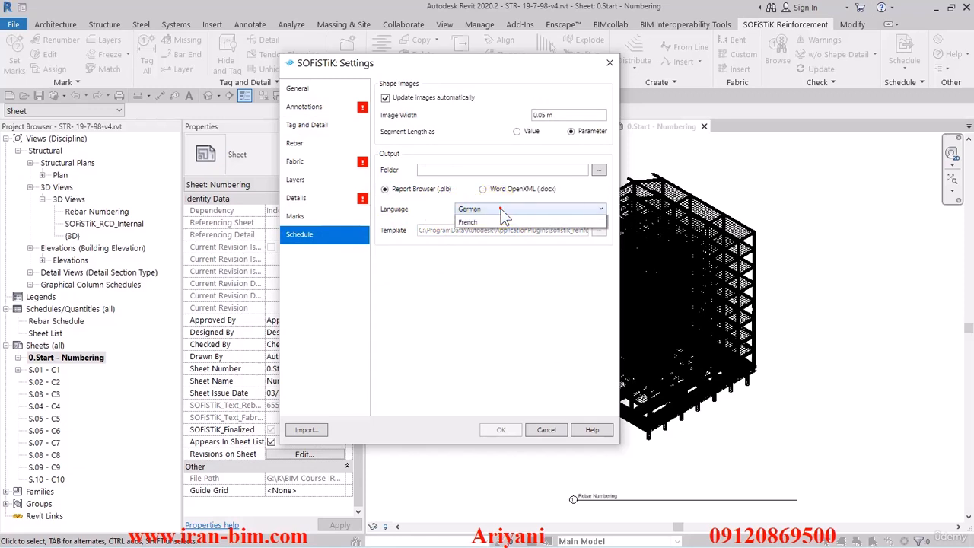
{"action": "left_click", "coordinate": [472, 235]}
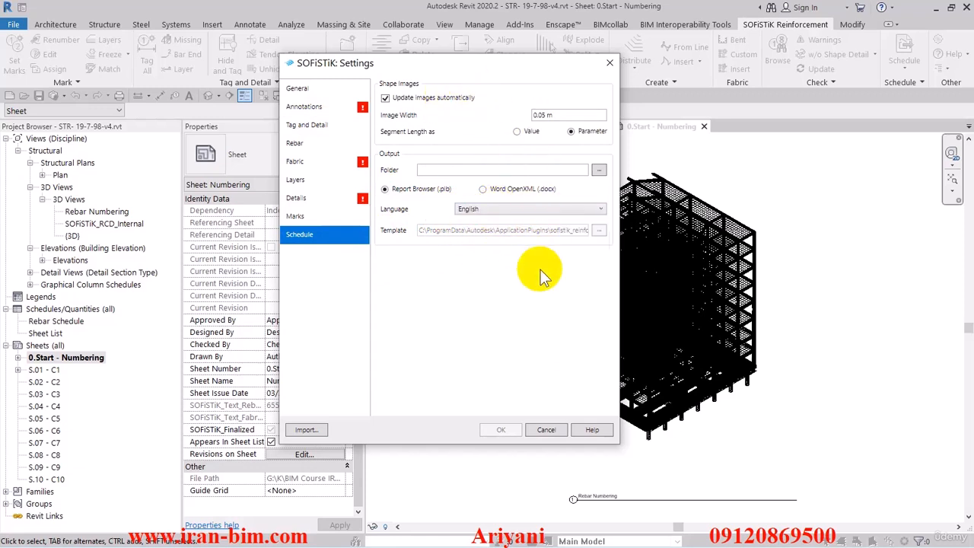
Try again to choose the Hide and Tag Detail family type and the linear dimension for short annotations.
{"action": "left_click", "coordinate": [342, 201]}
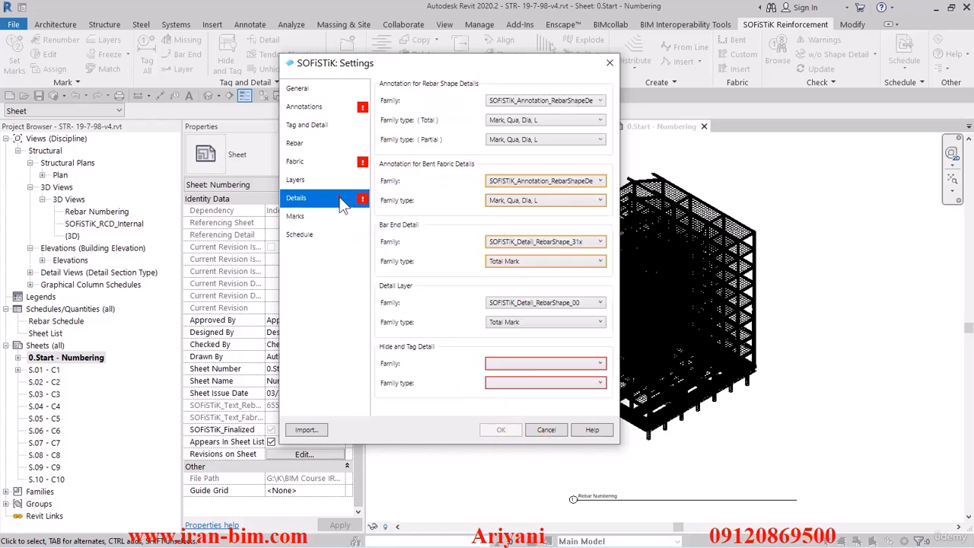
{"action": "left_click", "coordinate": [536, 391]}
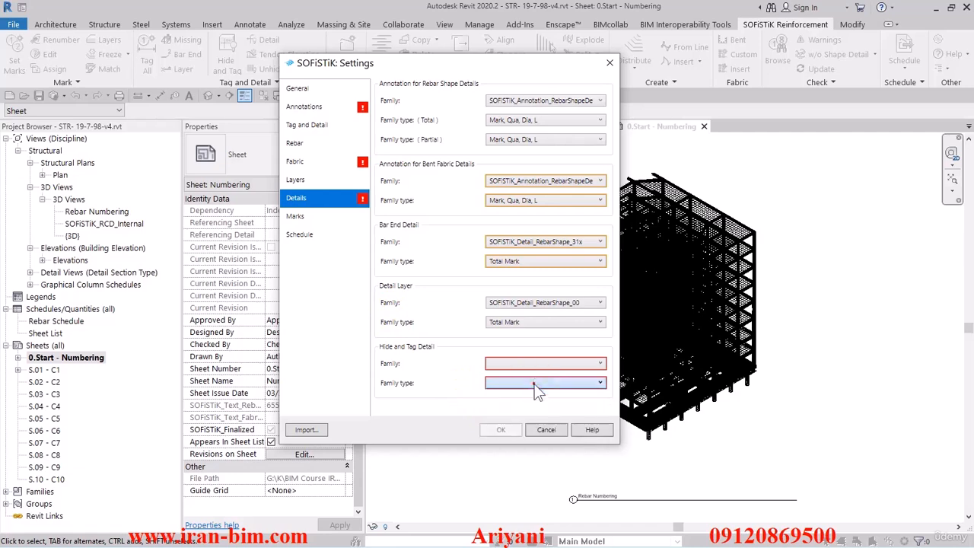
{"action": "left_click", "coordinate": [304, 106]}
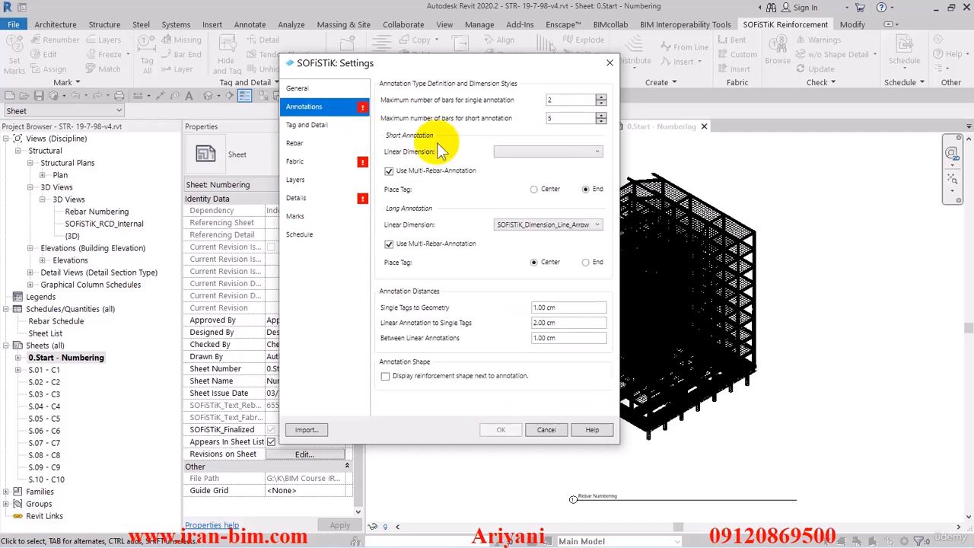
{"action": "left_click", "coordinate": [541, 152]}
{"action": "left_click", "coordinate": [542, 153]}
Import the reinforcement settings from the template file SOFiSTiK_Content_US.rte.
{"action": "left_click", "coordinate": [307, 429]}
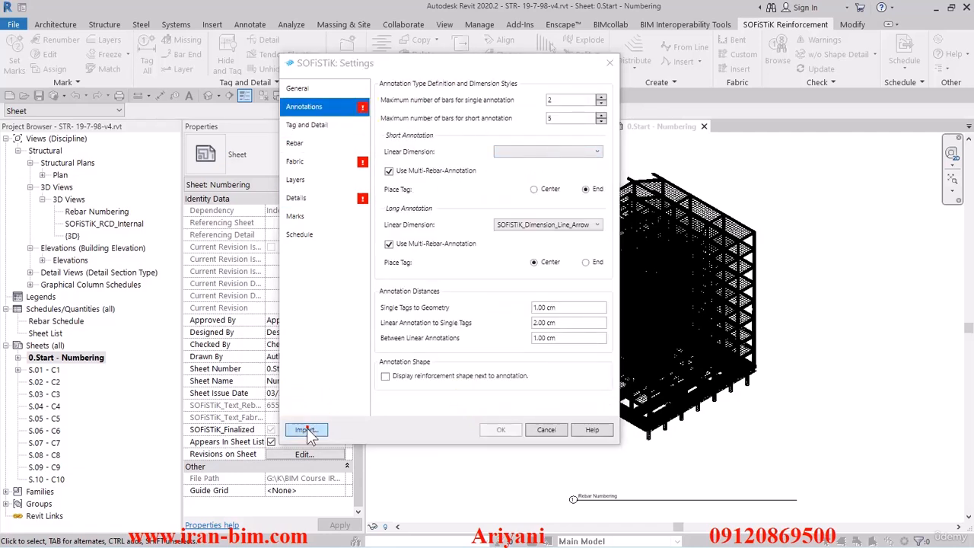
{"action": "left_click", "coordinate": [472, 217]}
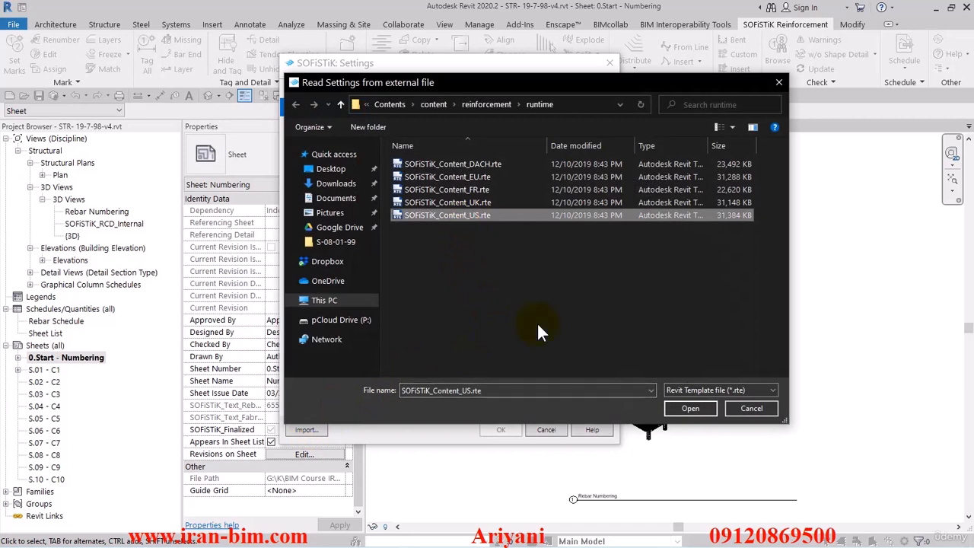
{"action": "left_click", "coordinate": [689, 408]}
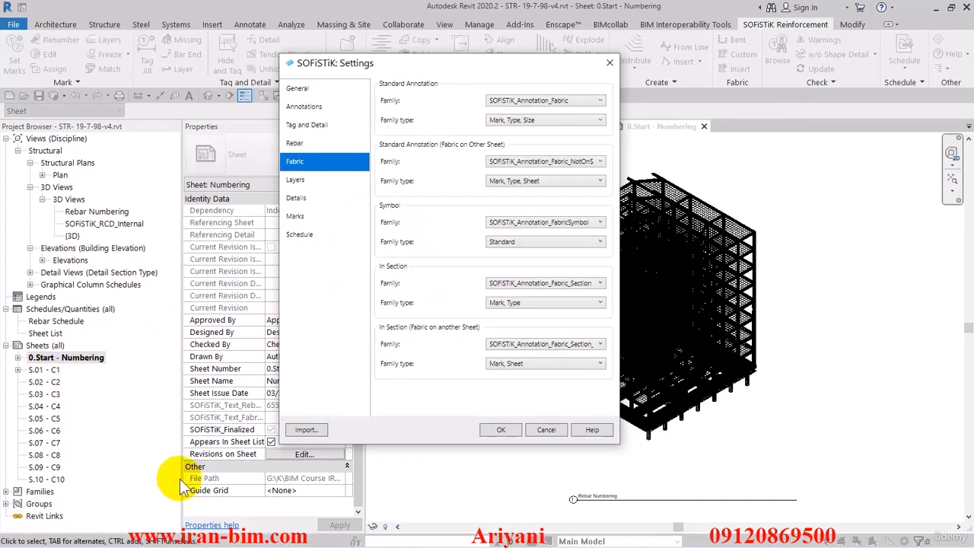
Set the schedule output to Report Browser (.plb) in English, enable automatic shape image updates, and apply the settings.
{"action": "left_click", "coordinate": [295, 179]}
{"action": "left_click", "coordinate": [297, 216]}
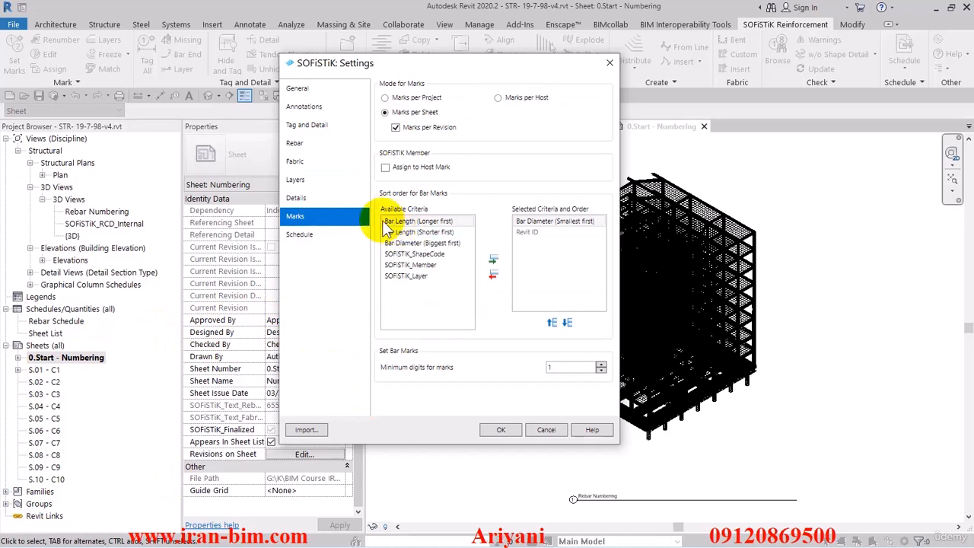
{"action": "left_click", "coordinate": [301, 235]}
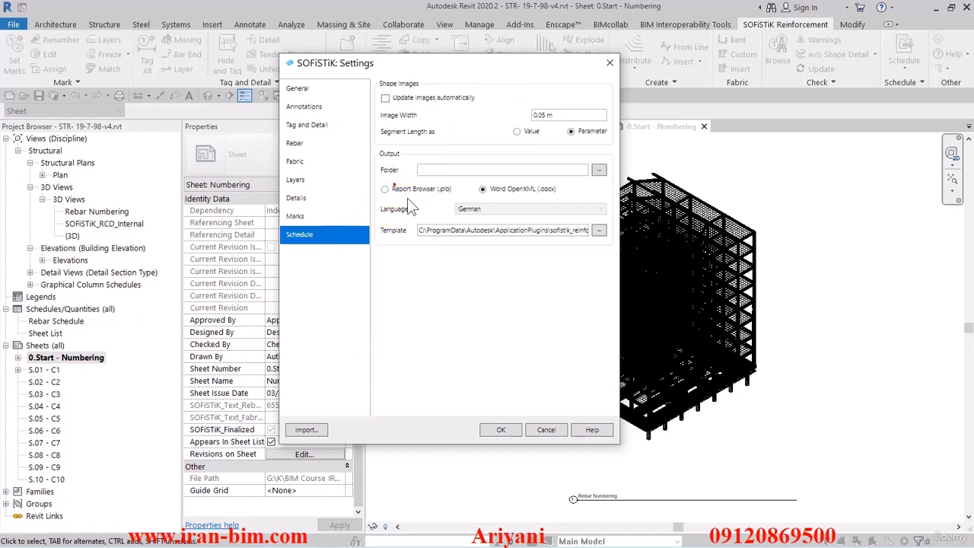
{"action": "left_click", "coordinate": [385, 189]}
{"action": "left_click", "coordinate": [478, 209]}
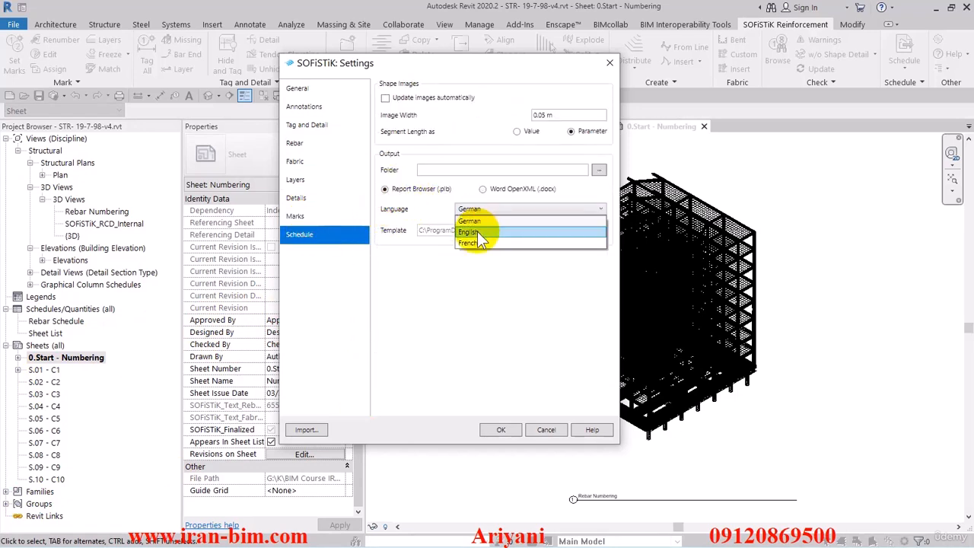
{"action": "left_click", "coordinate": [477, 236]}
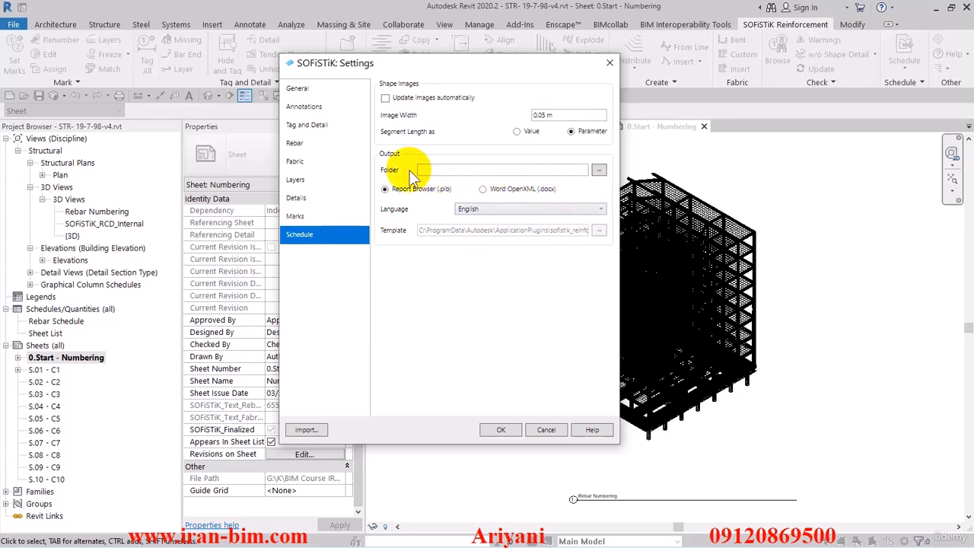
{"action": "left_click", "coordinate": [388, 98]}
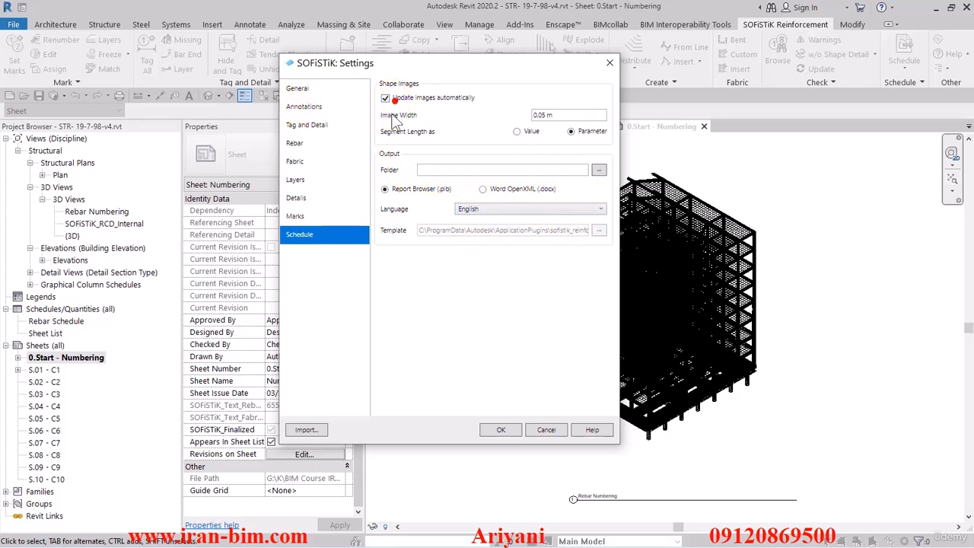
{"action": "left_click", "coordinate": [502, 430]}
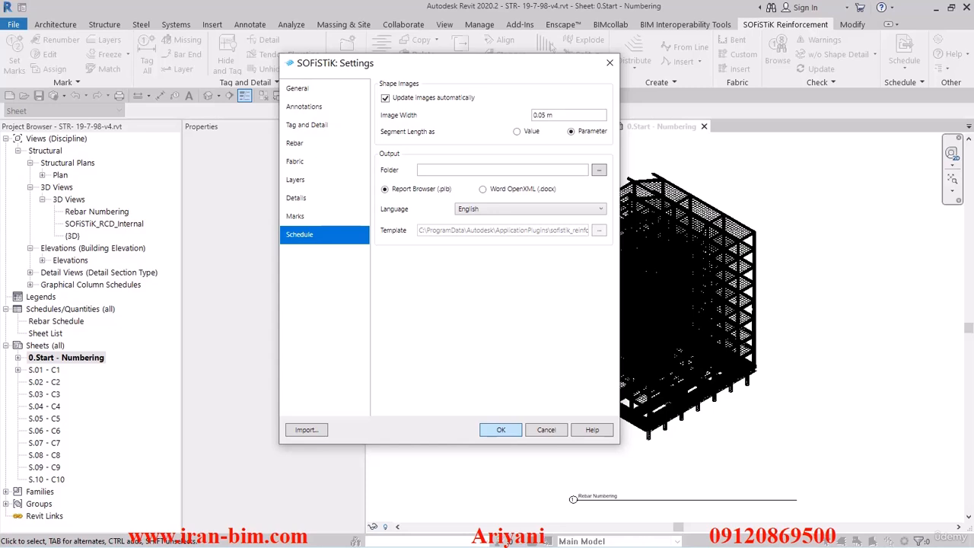
Create the reinforcement schedule of the 0.Start - Numbering sheet in Report Browser format and dismiss the format notice.
{"action": "left_click_drag", "start_coordinate": [2, 306], "coordinate": [544, 247]}
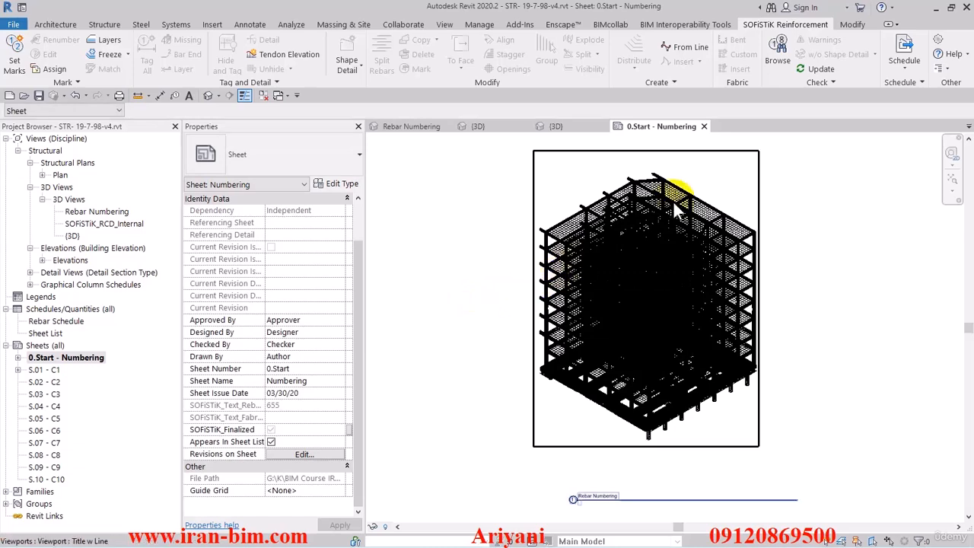
{"action": "left_click", "coordinate": [913, 50]}
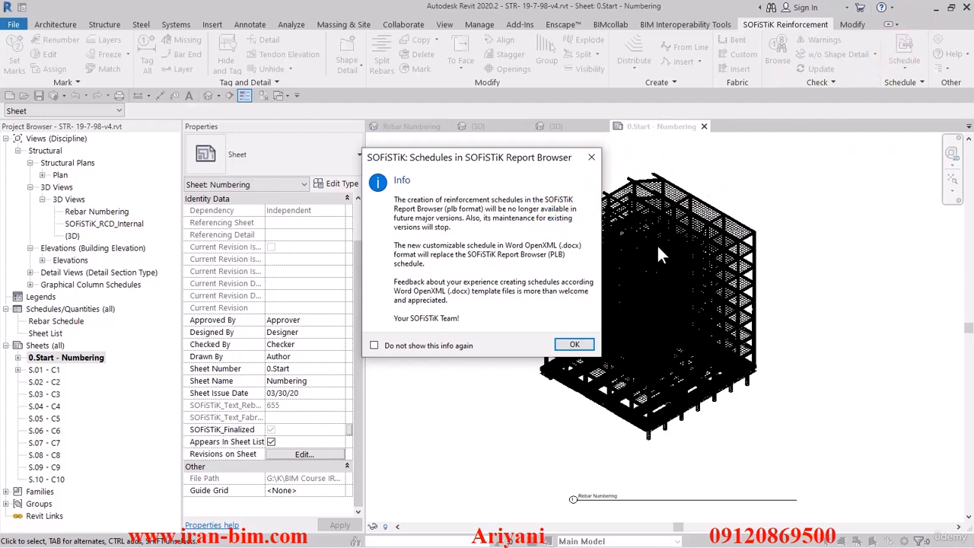
{"action": "left_click", "coordinate": [574, 344]}
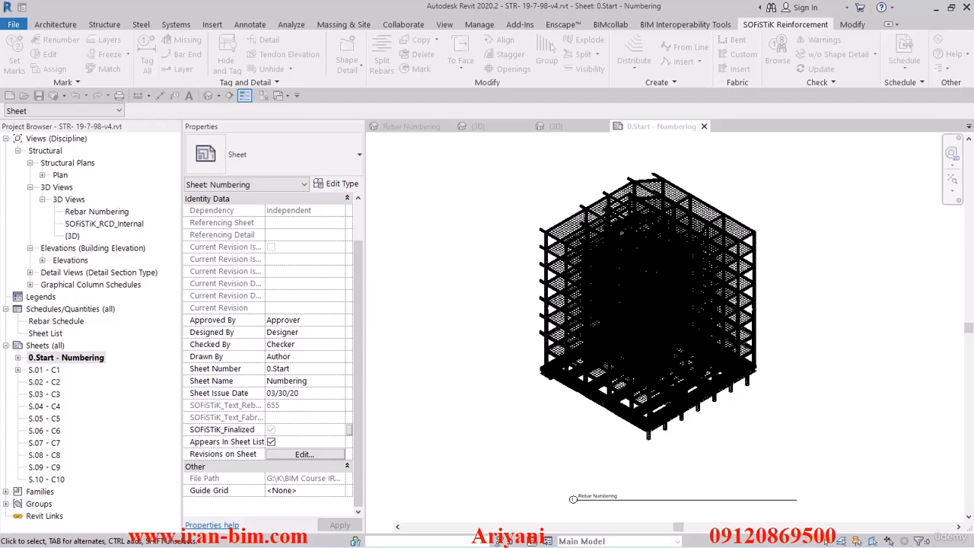
Maximize the Report Browser window and look through the bar schedule and bar bending schedule pages.
{"action": "left_click_drag", "start_coordinate": [472, 170], "coordinate": [458, 7]}
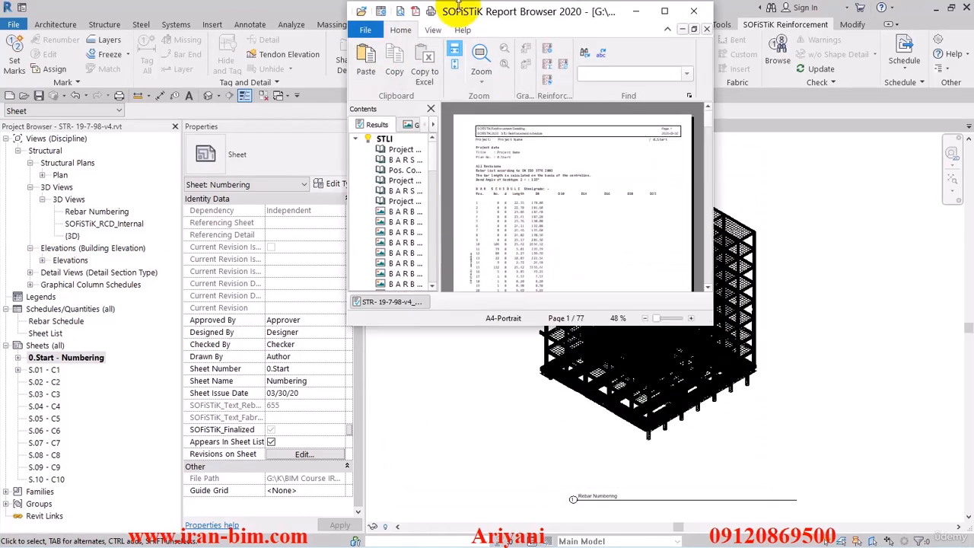
{"action": "left_click", "coordinate": [664, 11]}
{"action": "scroll", "coordinate": [409, 293], "scroll_direction": "down", "scroll_amount": 3}
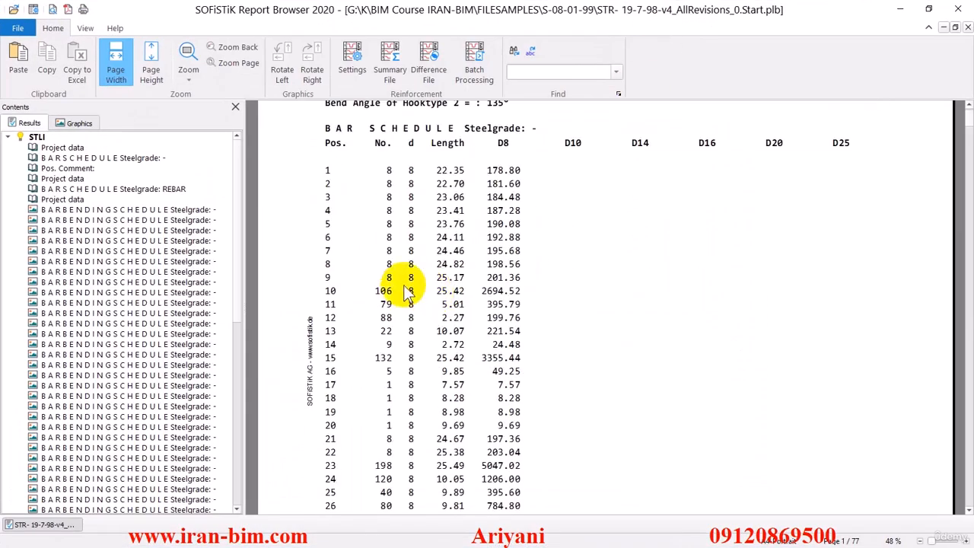
{"action": "scroll", "coordinate": [472, 301], "scroll_direction": "down", "scroll_amount": 10}
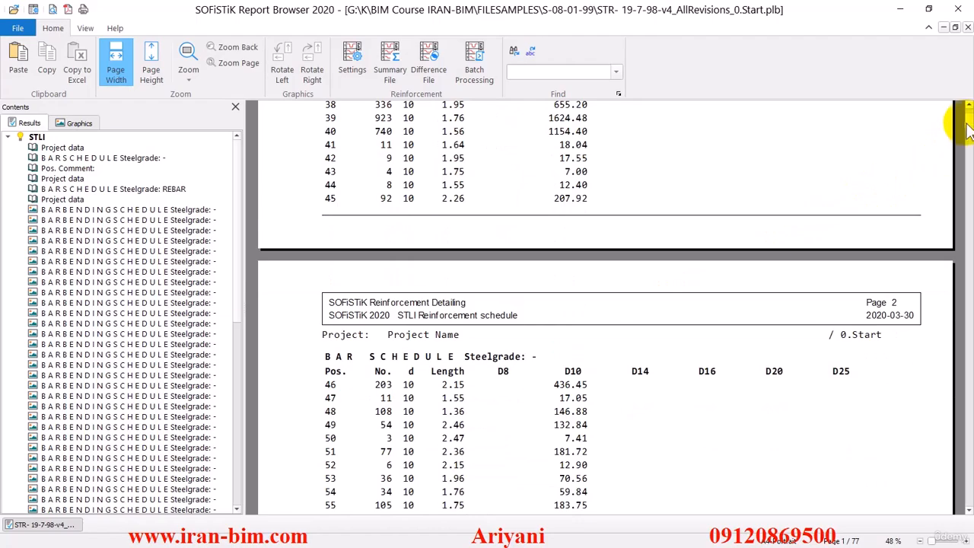
{"action": "left_click_drag", "start_coordinate": [966, 130], "coordinate": [948, 319]}
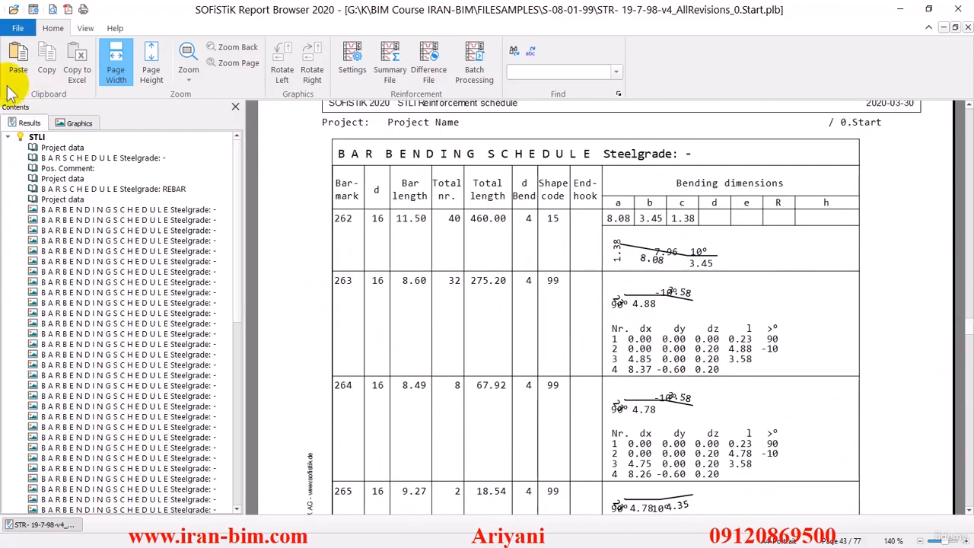
Export all pages of the report as STR- 19-7-98-v4_AllRevisions_0.Start.pdf in the FILESAMPLES\S-08-01-99 folder.
{"action": "left_click", "coordinate": [68, 11]}
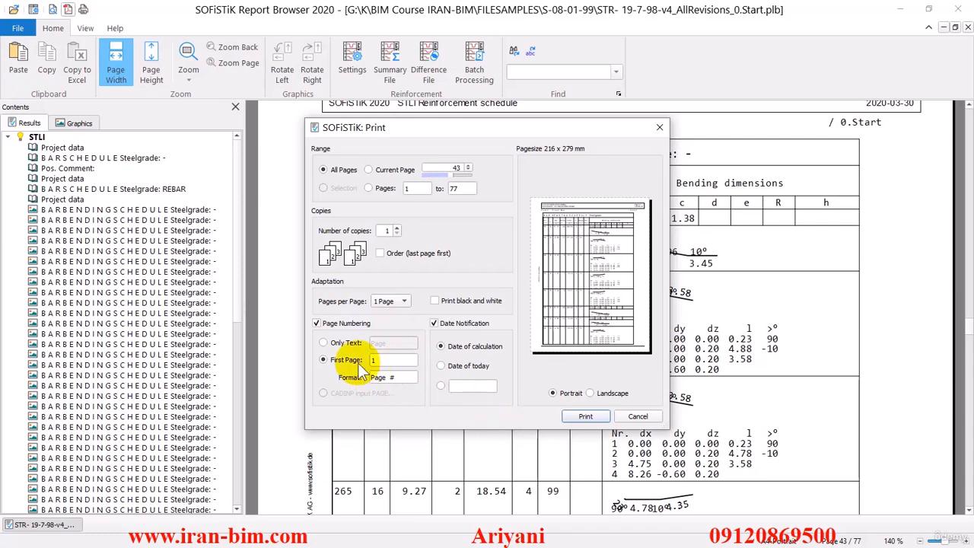
{"action": "left_click", "coordinate": [585, 418]}
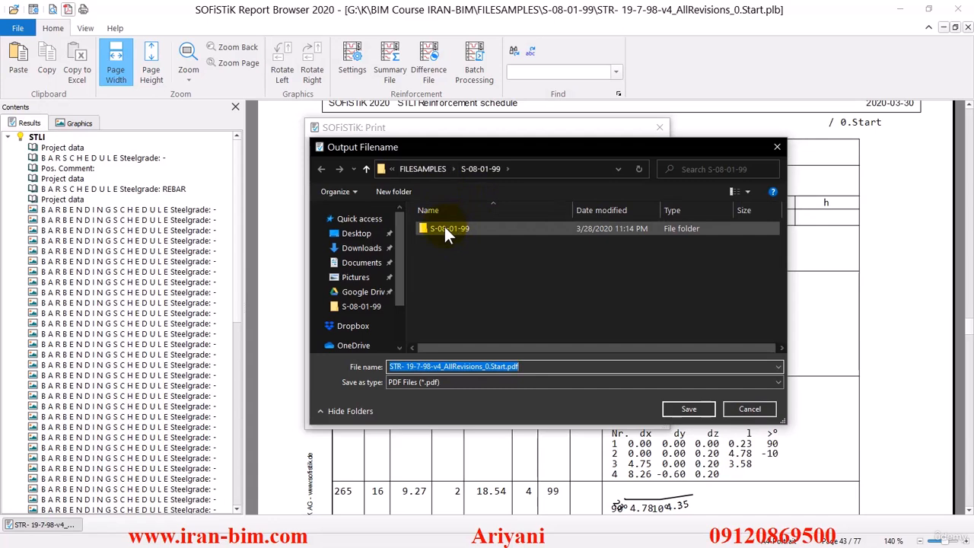
{"action": "double_click", "coordinate": [444, 228]}
{"action": "left_click", "coordinate": [479, 169]}
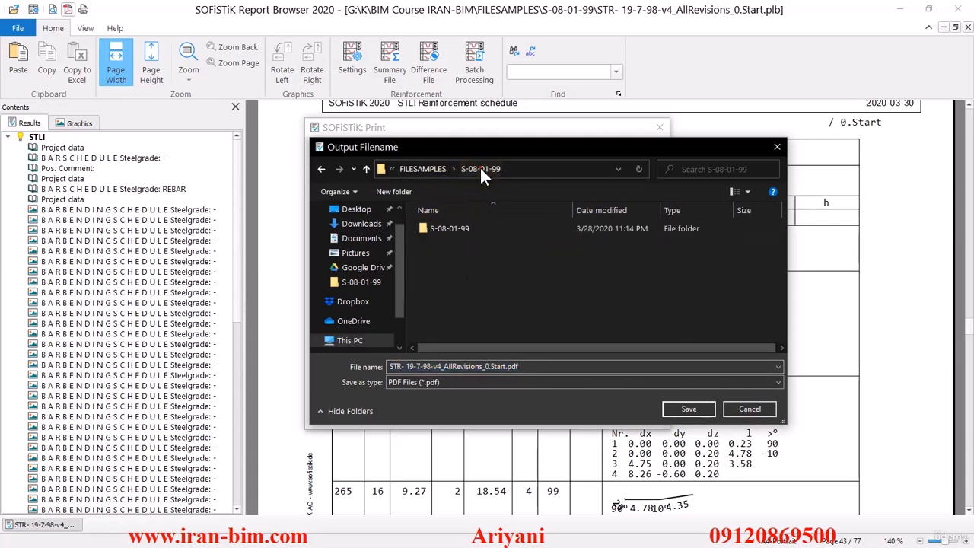
{"action": "left_click", "coordinate": [457, 367]}
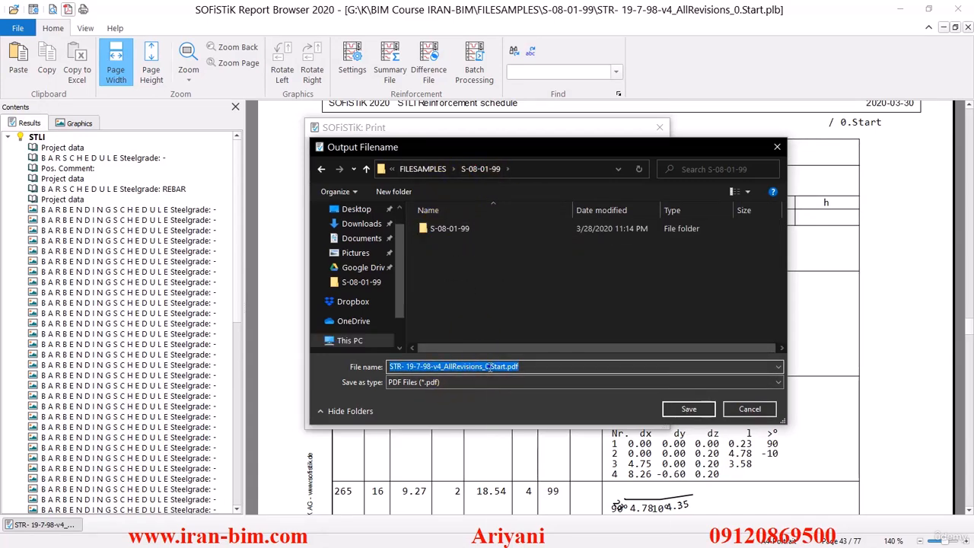
{"action": "right_click", "coordinate": [490, 366]}
{"action": "left_click", "coordinate": [524, 407]}
{"action": "left_click", "coordinate": [529, 169]}
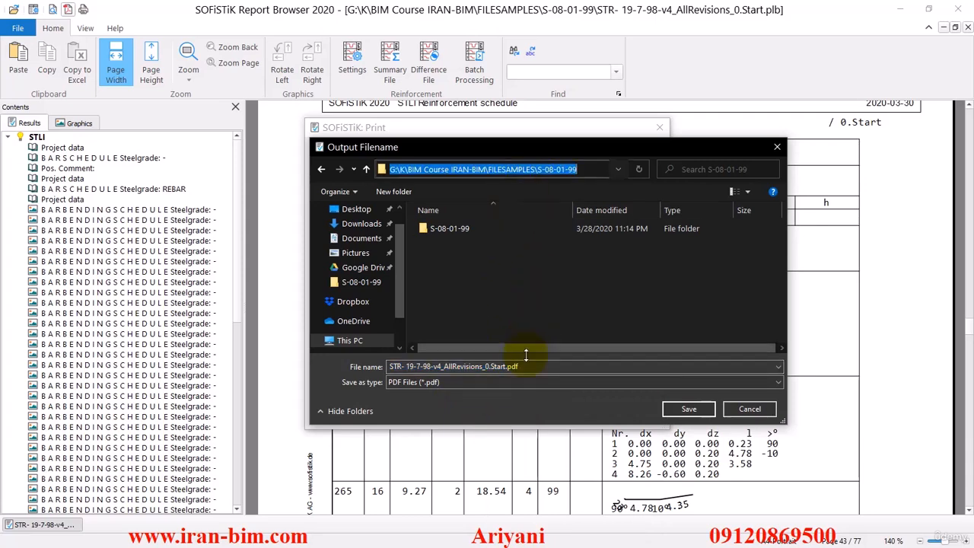
{"action": "left_click", "coordinate": [535, 382]}
{"action": "left_click", "coordinate": [534, 391]}
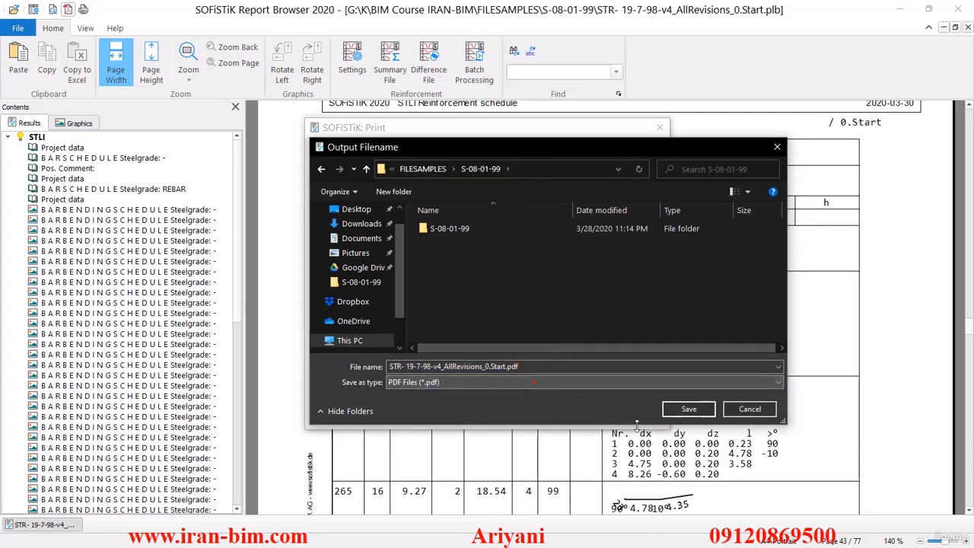
{"action": "left_click", "coordinate": [691, 411]}
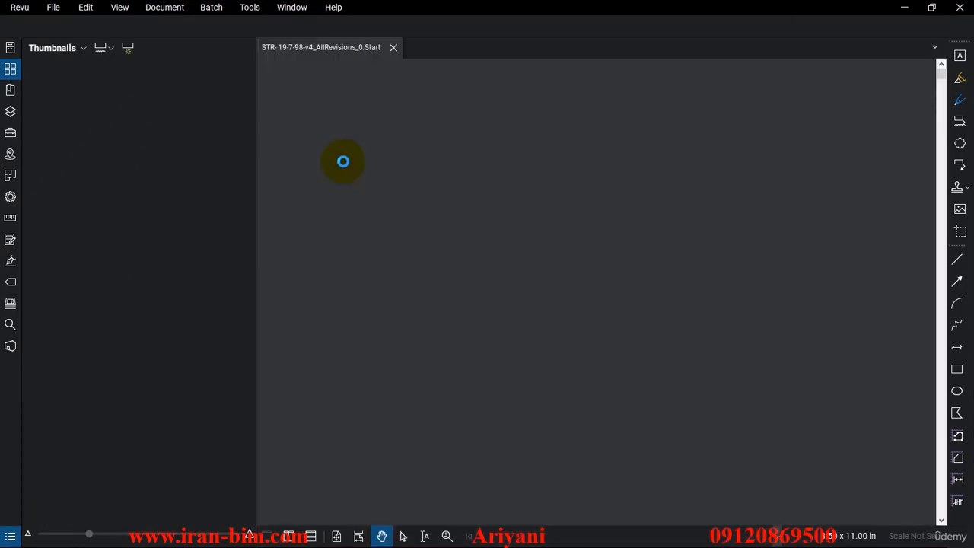
Examine the exported PDF in Revu from the opening bar schedule through the bending schedules to the last page.
{"action": "scroll", "coordinate": [413, 278], "scroll_direction": "down", "scroll_amount": 8}
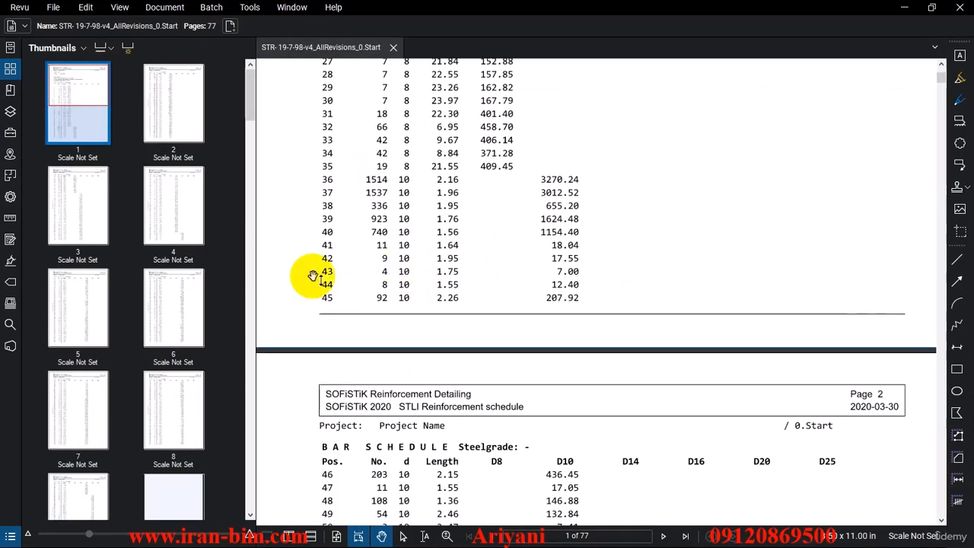
{"action": "left_click", "coordinate": [184, 312]}
{"action": "scroll", "coordinate": [185, 308], "scroll_direction": "down", "scroll_amount": 15}
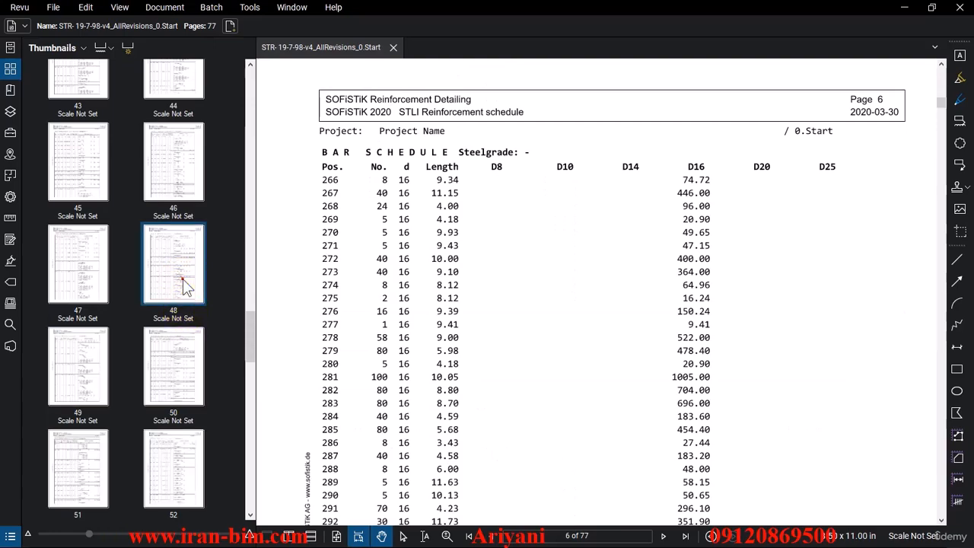
{"action": "left_click", "coordinate": [185, 286]}
{"action": "left_click", "coordinate": [91, 276]}
{"action": "scroll", "coordinate": [157, 311], "scroll_direction": "down", "scroll_amount": 10}
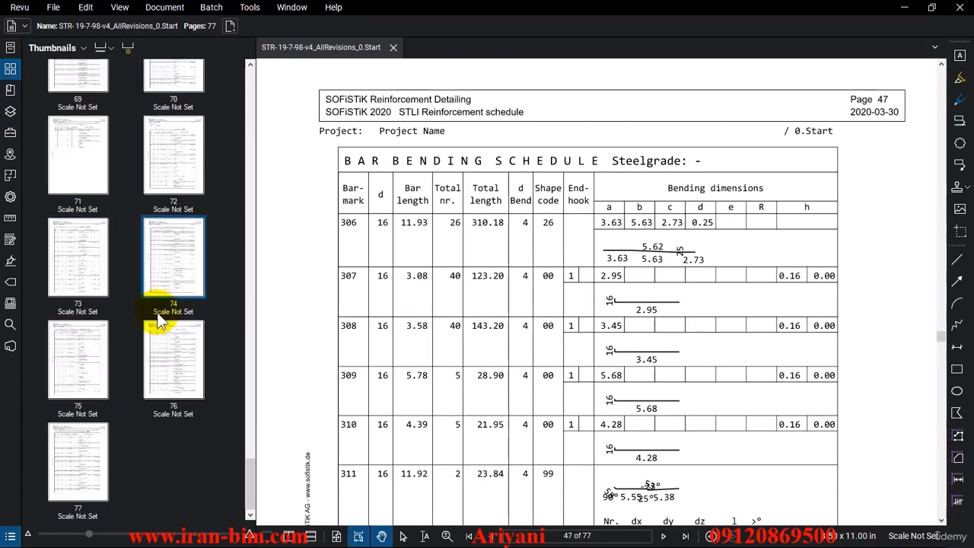
{"action": "left_click", "coordinate": [166, 346]}
{"action": "left_click", "coordinate": [91, 364]}
{"action": "scroll", "coordinate": [532, 296], "scroll_direction": "down", "scroll_amount": 3}
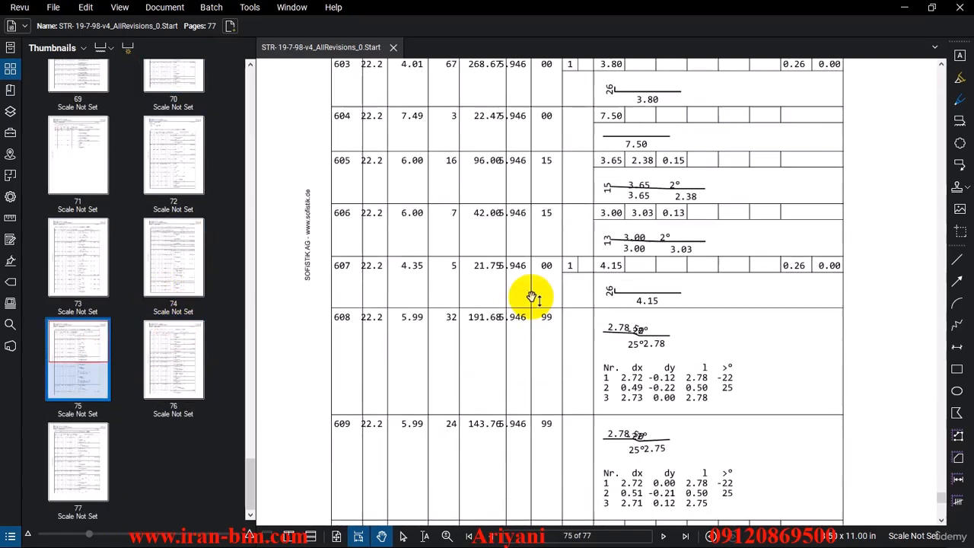
{"action": "scroll", "coordinate": [539, 296], "scroll_direction": "down", "scroll_amount": 20}
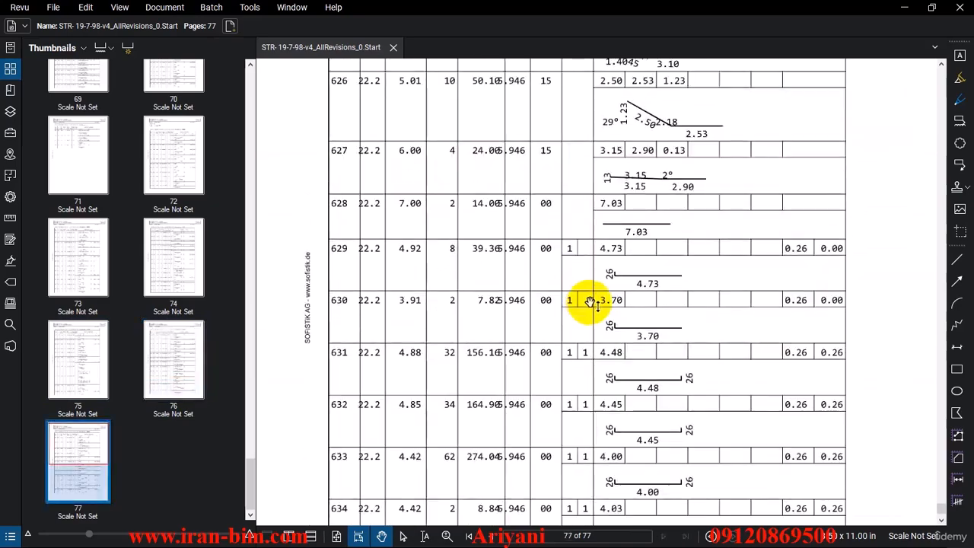
{"action": "scroll", "coordinate": [590, 301], "scroll_direction": "down", "scroll_amount": 3}
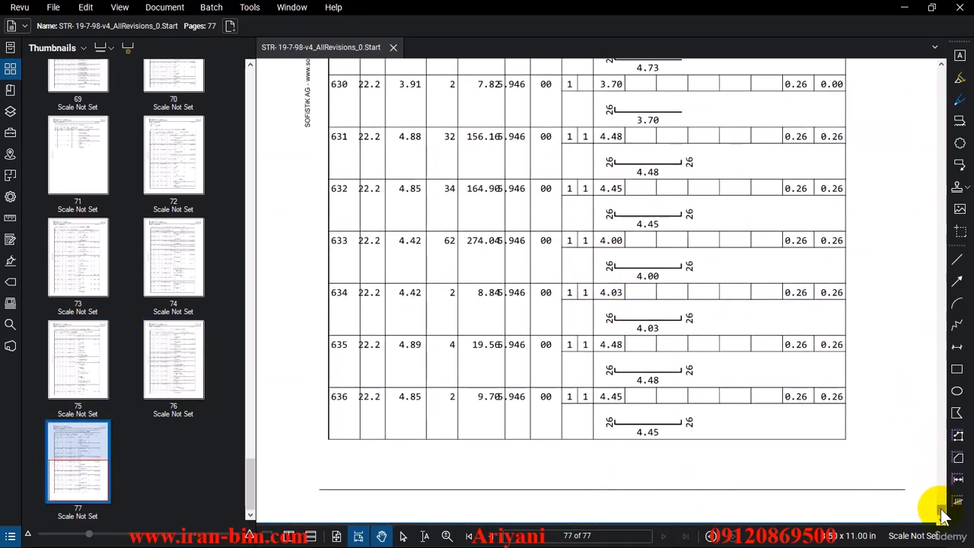
Review the PDF's bar bending shapes backwards from the last page to page 1 and close the PDF viewer.
{"action": "left_click_drag", "start_coordinate": [942, 516], "coordinate": [904, 410]}
{"action": "scroll", "coordinate": [727, 331], "scroll_direction": "up", "scroll_amount": 20}
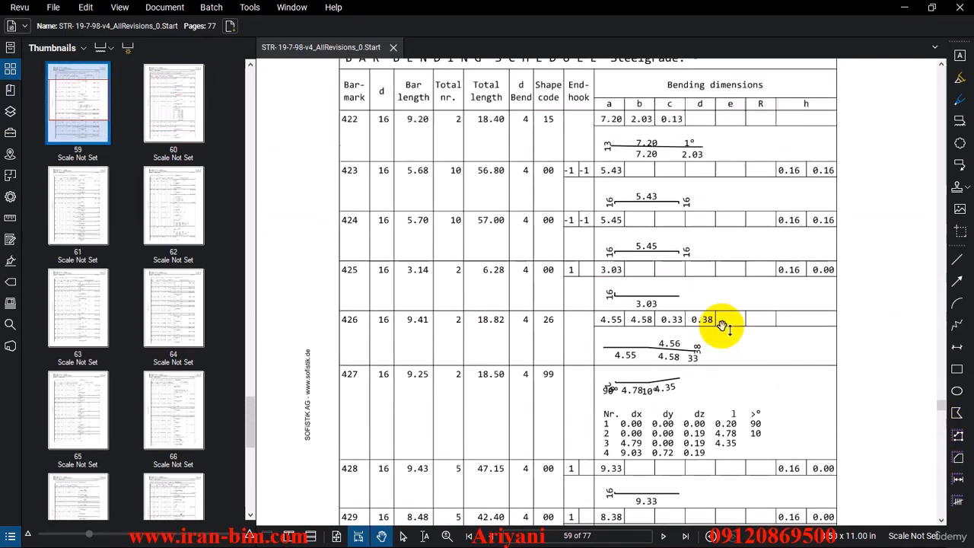
{"action": "scroll", "coordinate": [723, 328], "scroll_direction": "up", "scroll_amount": 20}
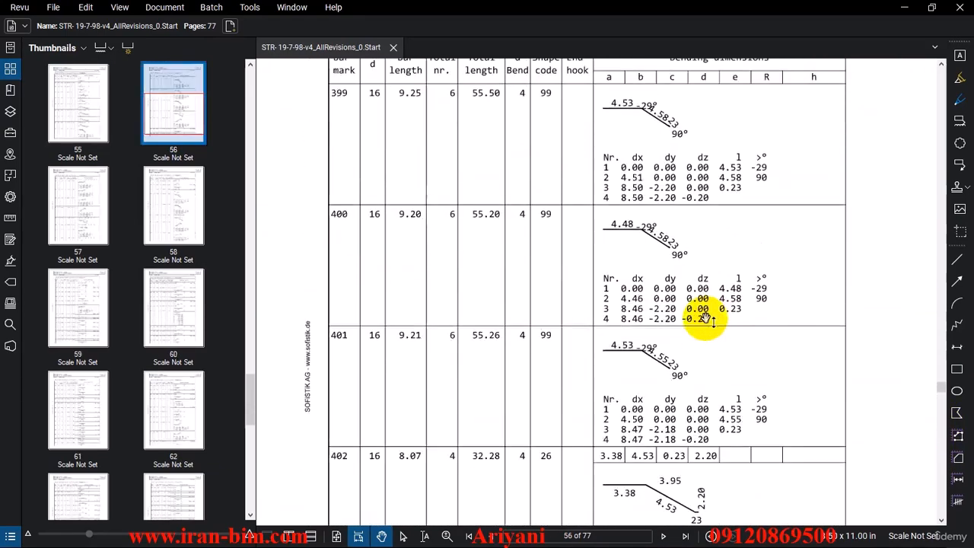
{"action": "scroll", "coordinate": [706, 318], "scroll_direction": "up", "scroll_amount": 20}
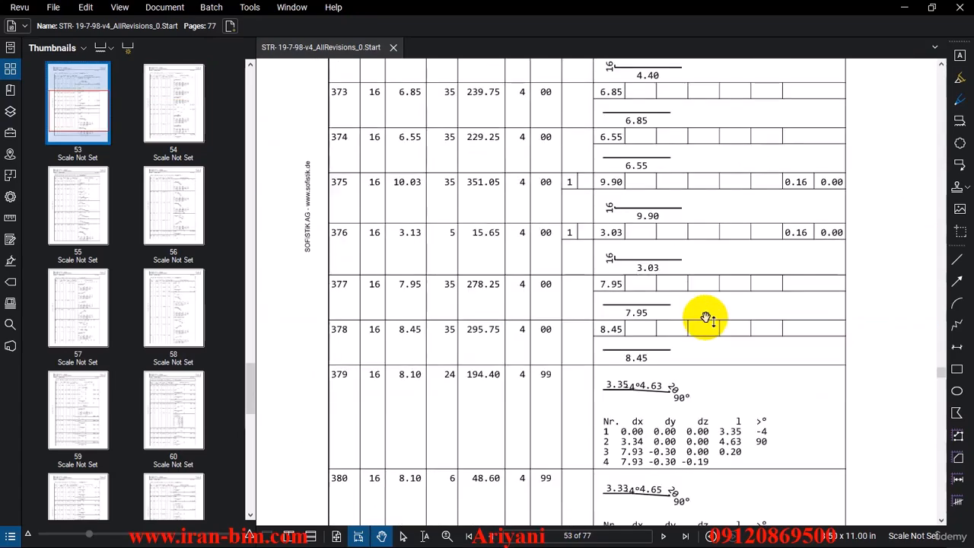
{"action": "scroll", "coordinate": [706, 318], "scroll_direction": "up", "scroll_amount": 20}
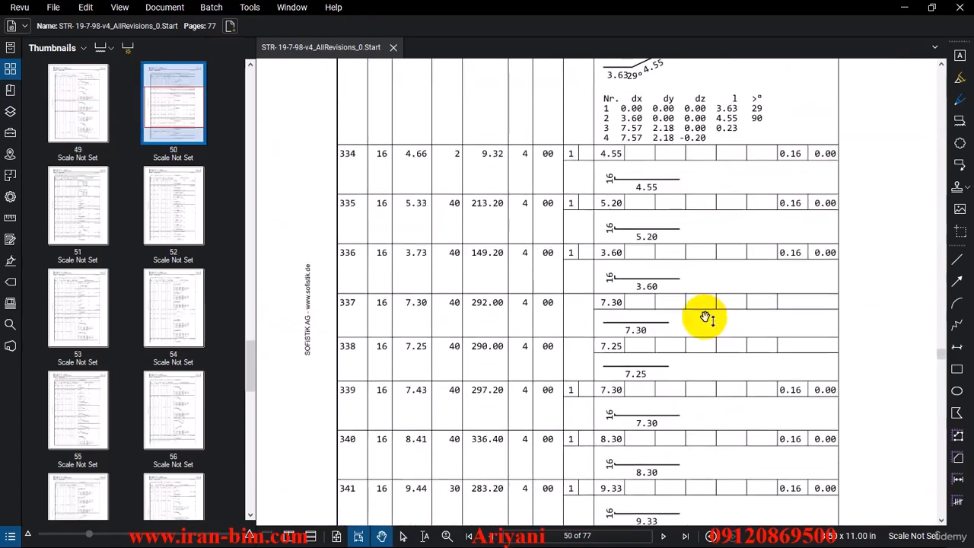
{"action": "scroll", "coordinate": [706, 318], "scroll_direction": "up", "scroll_amount": 10}
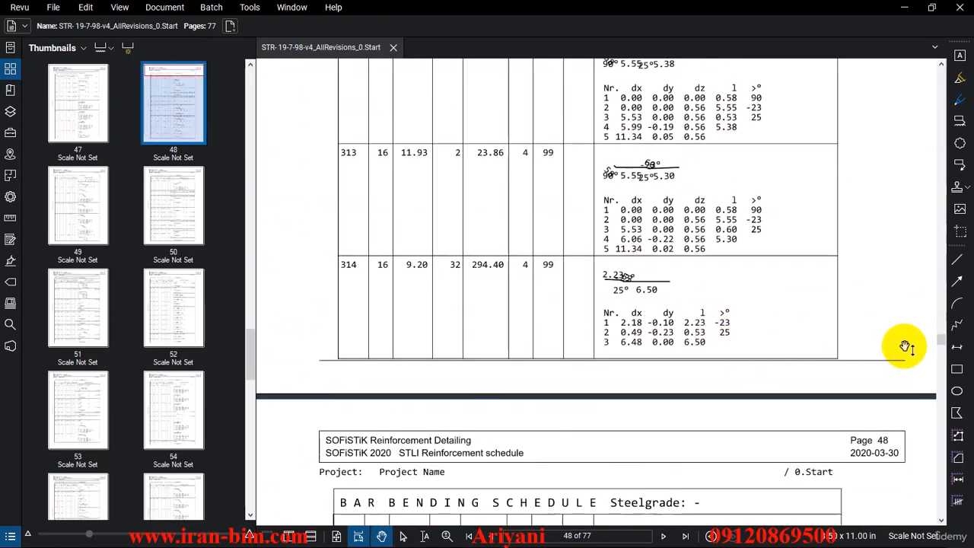
{"action": "scroll", "coordinate": [944, 344], "scroll_direction": "up", "scroll_amount": 5}
{"action": "left_click_drag", "start_coordinate": [944, 344], "coordinate": [957, 70]}
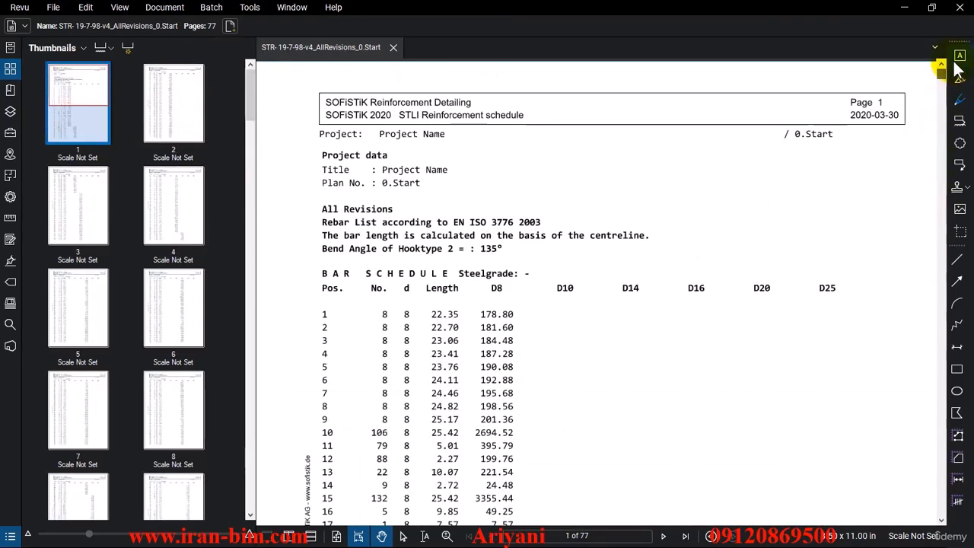
{"action": "left_click", "coordinate": [956, 12]}
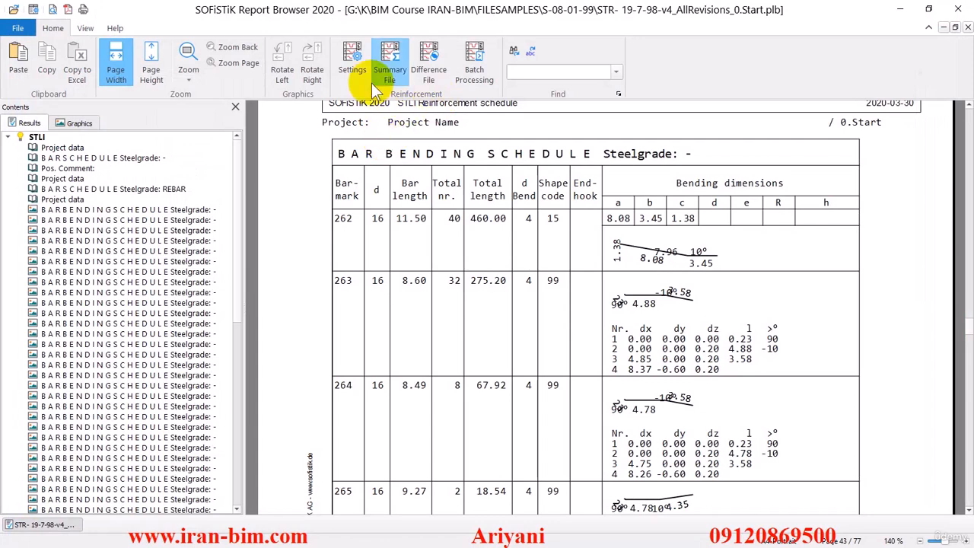
Inspect the report's reinforcement control settings without changing them and check its Graphics contents.
{"action": "left_click", "coordinate": [351, 61]}
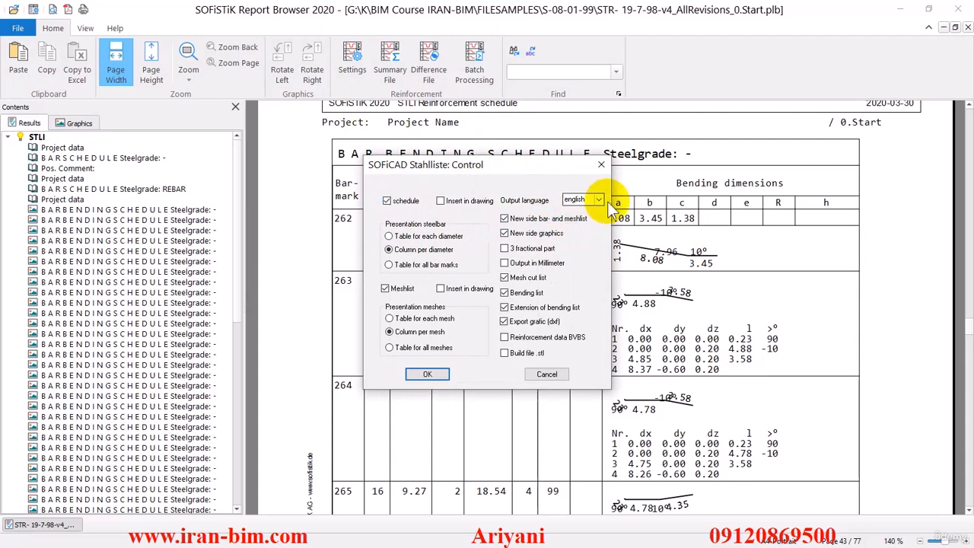
{"action": "left_click", "coordinate": [603, 165]}
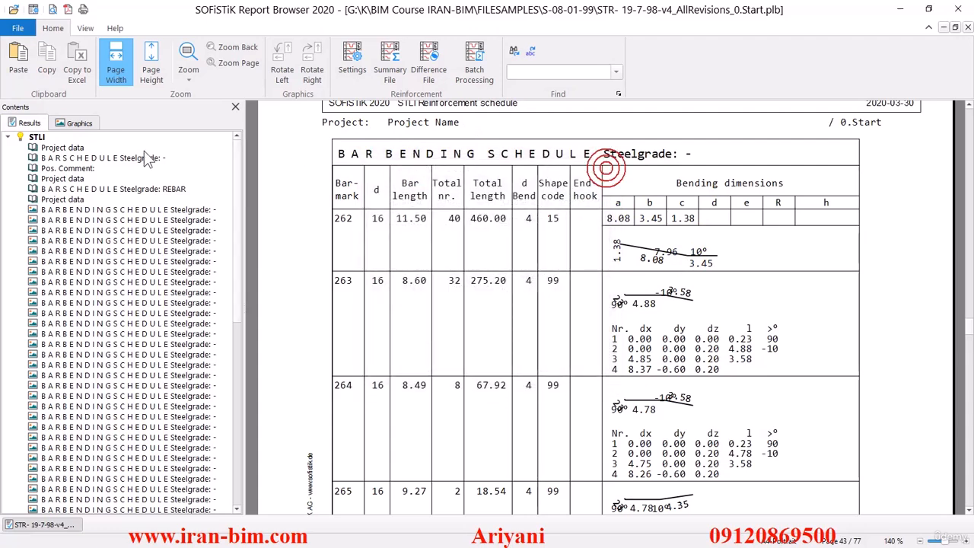
{"action": "left_click", "coordinate": [76, 124]}
{"action": "left_click", "coordinate": [30, 123]}
Examine the position comment and several bar bending schedule entries from the report's contents, and close the Report Browser.
{"action": "left_click", "coordinate": [84, 169]}
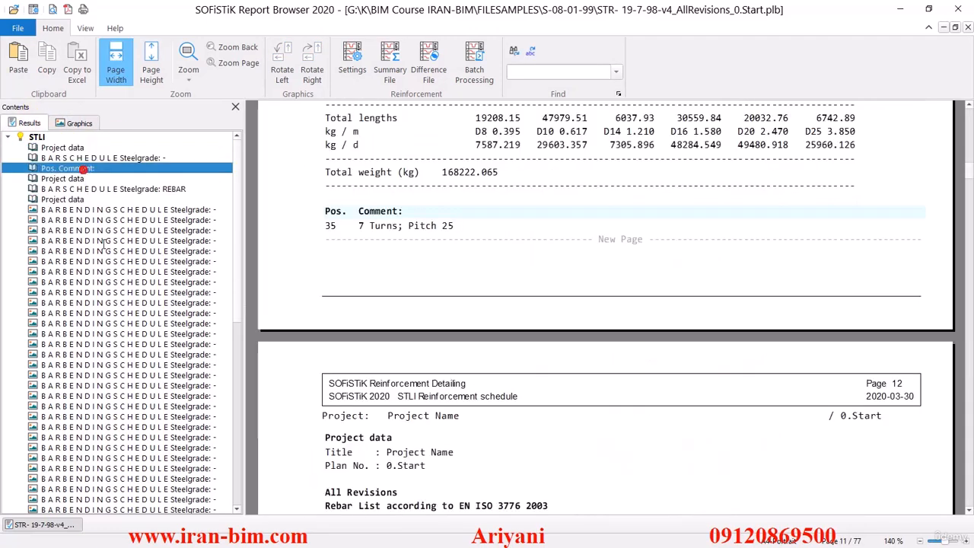
{"action": "left_click", "coordinate": [105, 251]}
{"action": "left_click", "coordinate": [128, 292]}
{"action": "left_click", "coordinate": [146, 322]}
{"action": "scroll", "coordinate": [396, 274], "scroll_direction": "down", "scroll_amount": 5}
{"action": "scroll", "coordinate": [388, 213], "scroll_direction": "up", "scroll_amount": 10}
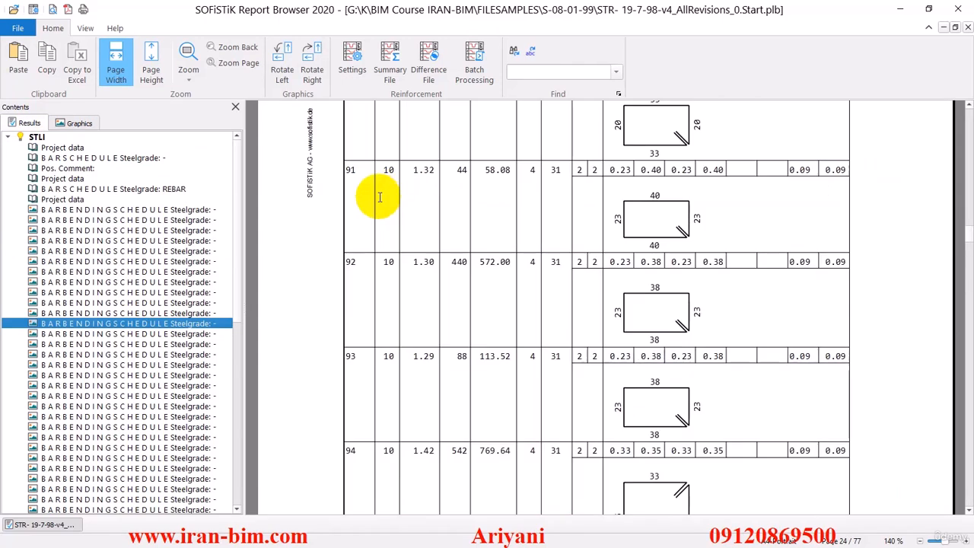
{"action": "scroll", "coordinate": [372, 243], "scroll_direction": "up", "scroll_amount": 5}
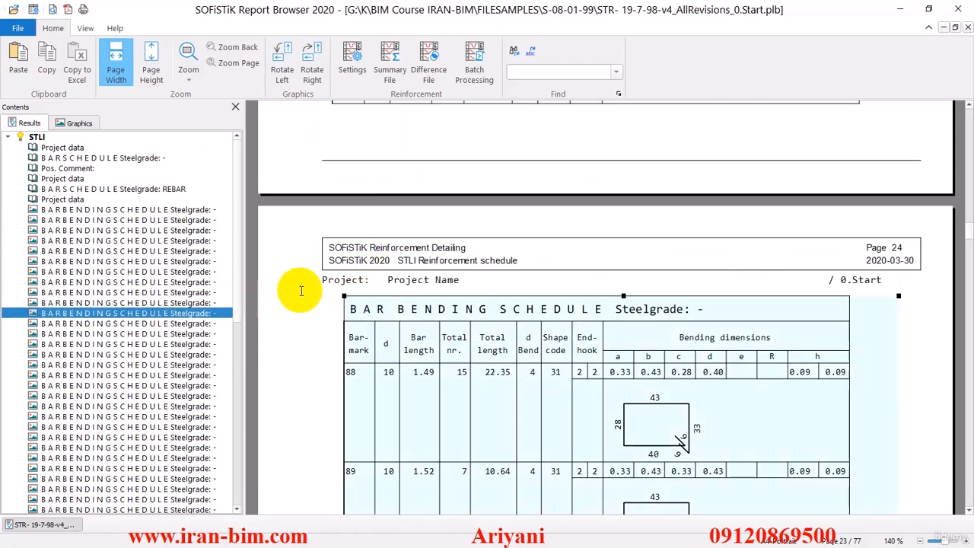
{"action": "left_click", "coordinate": [345, 295]}
{"action": "left_click", "coordinate": [345, 297]}
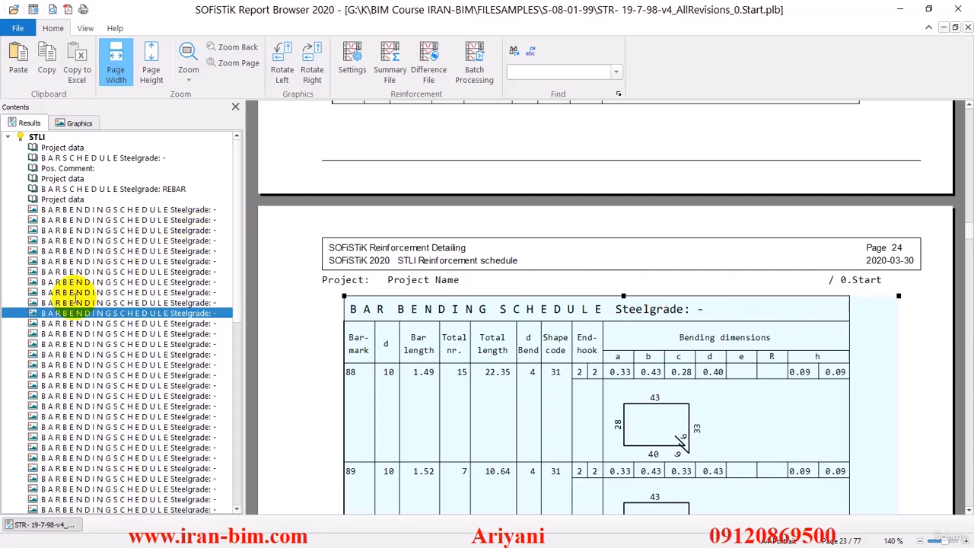
{"action": "left_click", "coordinate": [61, 323]}
{"action": "left_click", "coordinate": [61, 375]}
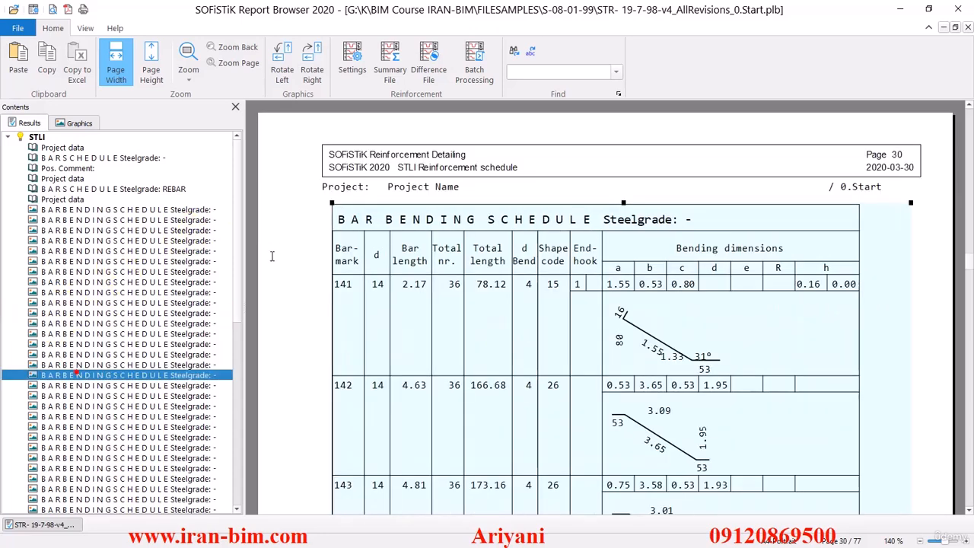
{"action": "left_click", "coordinate": [957, 10]}
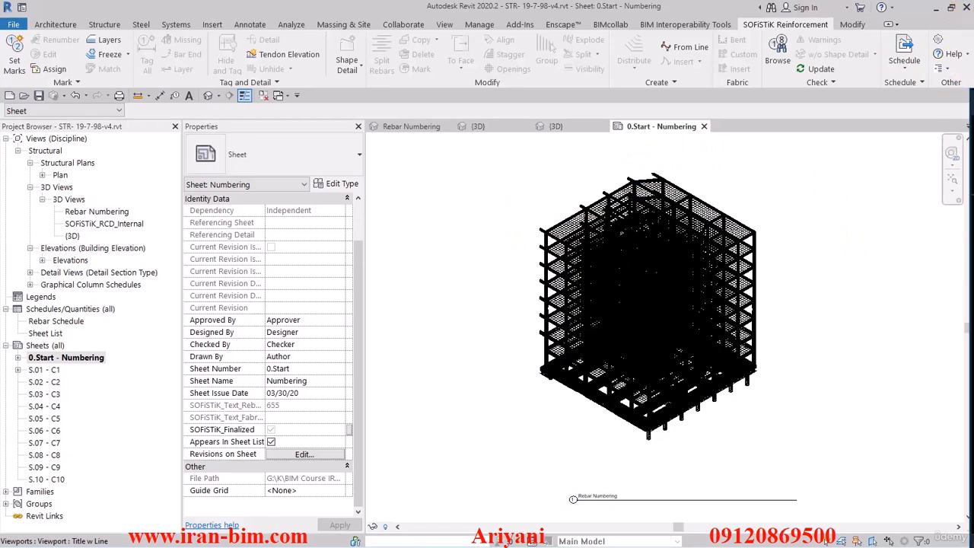
Switch to AutoCAD and close the open A1-Sheet and 98.02.02 drawings.
{"action": "left_click_drag", "start_coordinate": [973, 95], "coordinate": [242, 1]}
{"action": "left_click", "coordinate": [227, 95]}
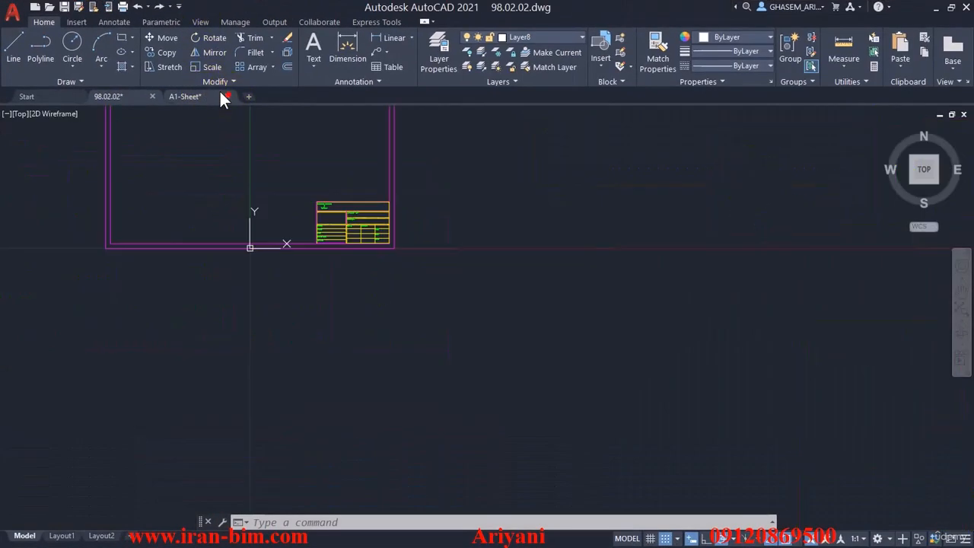
{"action": "left_click", "coordinate": [459, 305]}
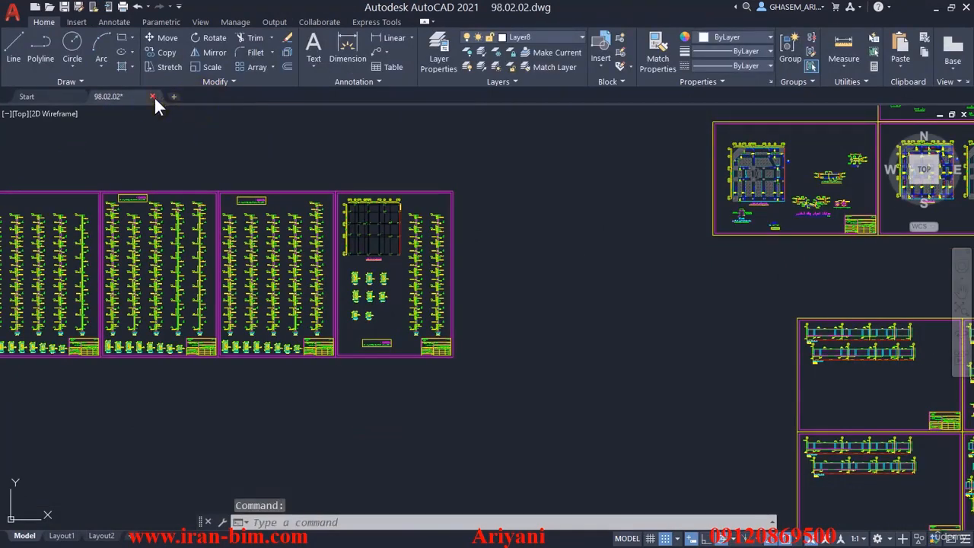
{"action": "left_click", "coordinate": [153, 96]}
{"action": "left_click", "coordinate": [481, 307]}
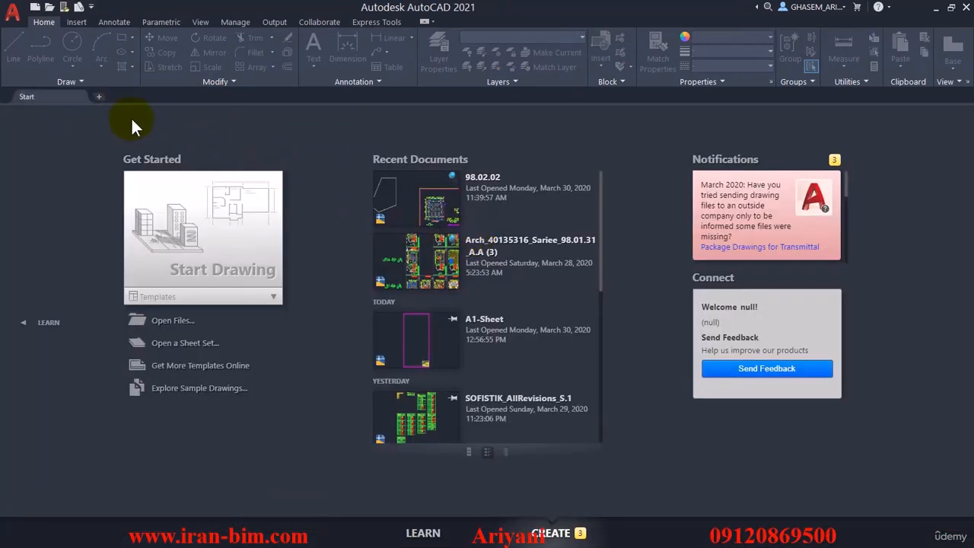
Open STR- 19-7-98-v4_AllRevisions_0.Start.dxf from the folder G:\K\BIM Course IRAN-BIM\FILESAMPLES\S-08-01-99.
{"action": "left_click", "coordinate": [51, 7]}
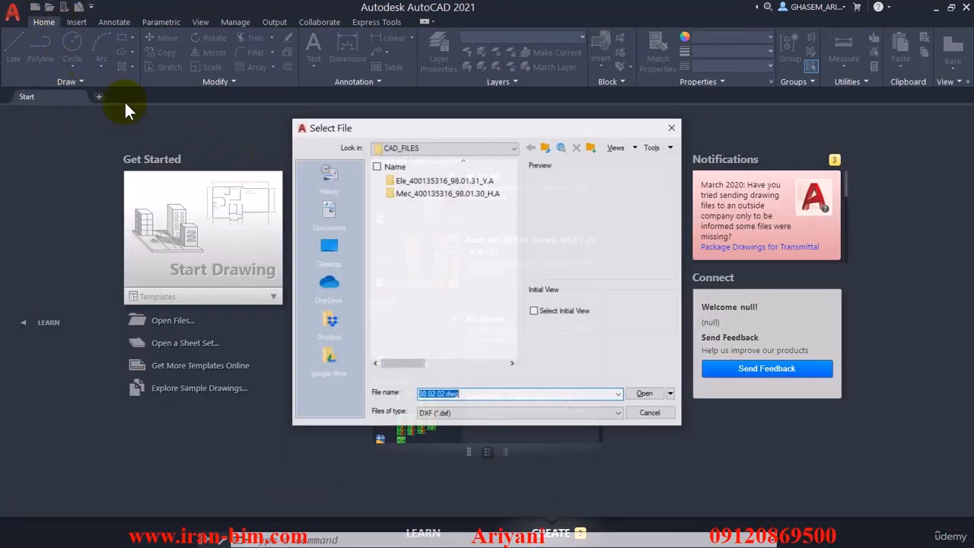
{"action": "type", "text": "G:\\K\\BIM Course IRAN-BIM\\FILESAMPLES\\S-08-01-99"}
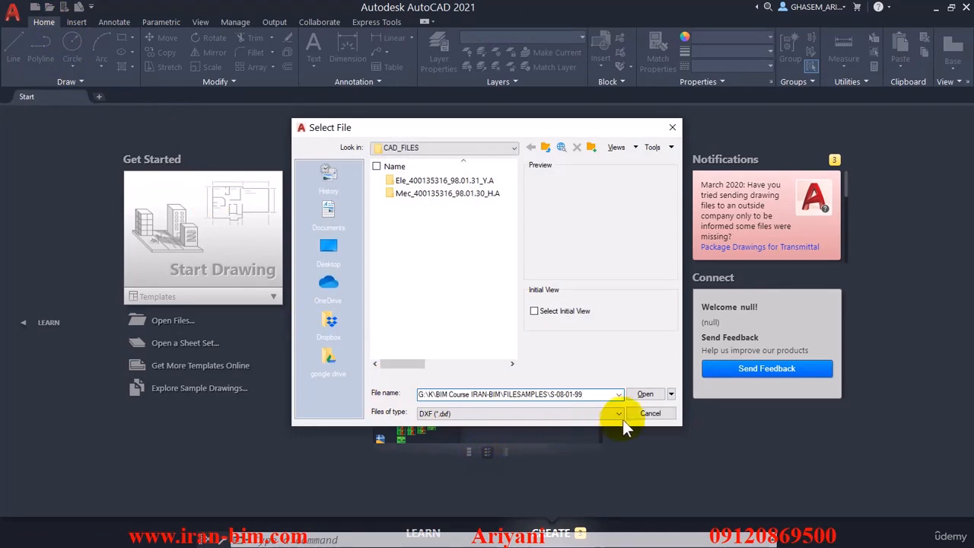
{"action": "left_click", "coordinate": [646, 395]}
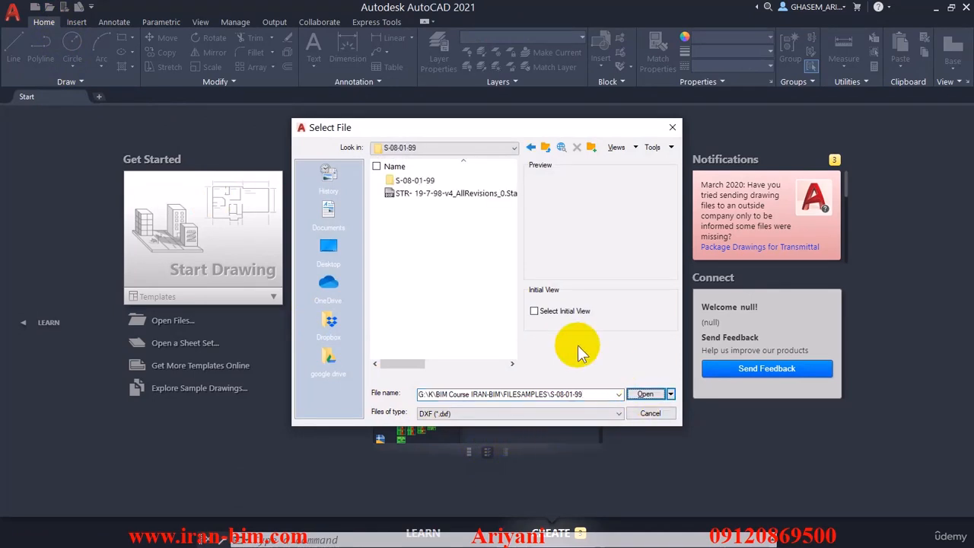
{"action": "left_click", "coordinate": [438, 195]}
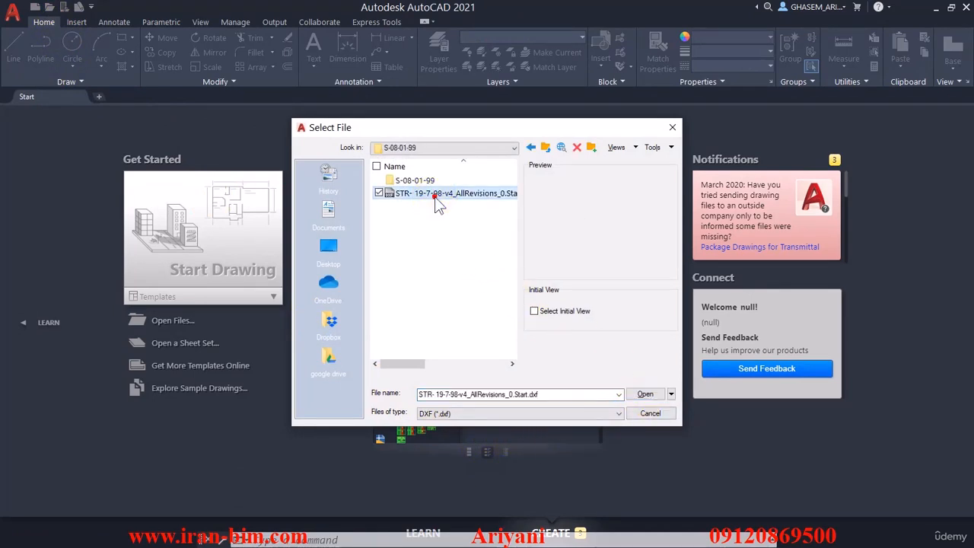
{"action": "left_click", "coordinate": [639, 395]}
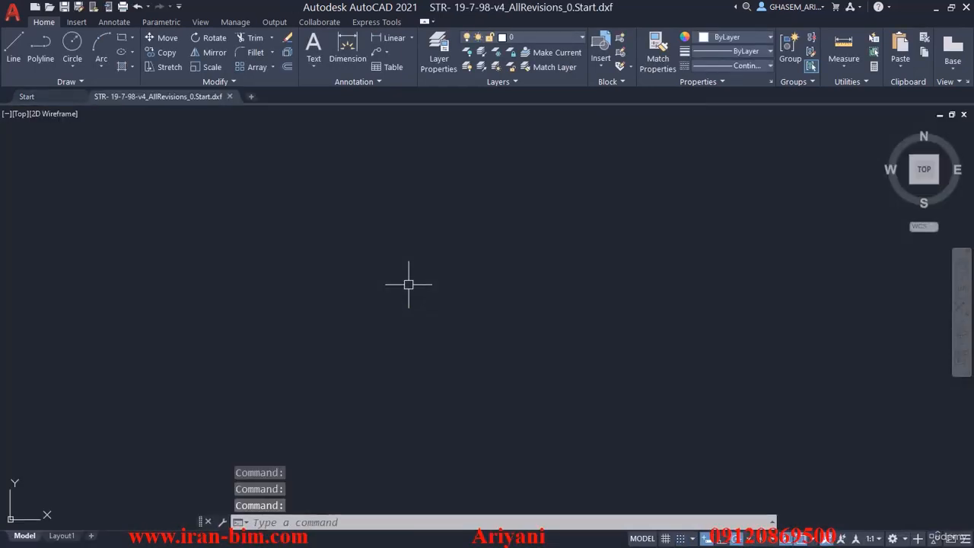
Display the whole DXF drawing and examine the bar bending schedule tables in its uppermost rows.
{"action": "middle_click", "coordinate": [405, 253]}
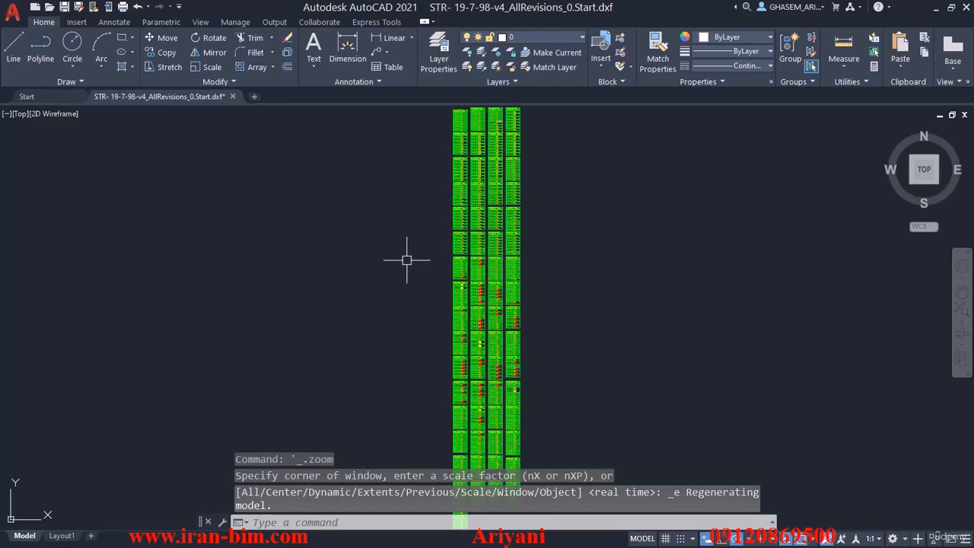
{"action": "scroll", "coordinate": [444, 185], "scroll_direction": "up", "scroll_amount": 5}
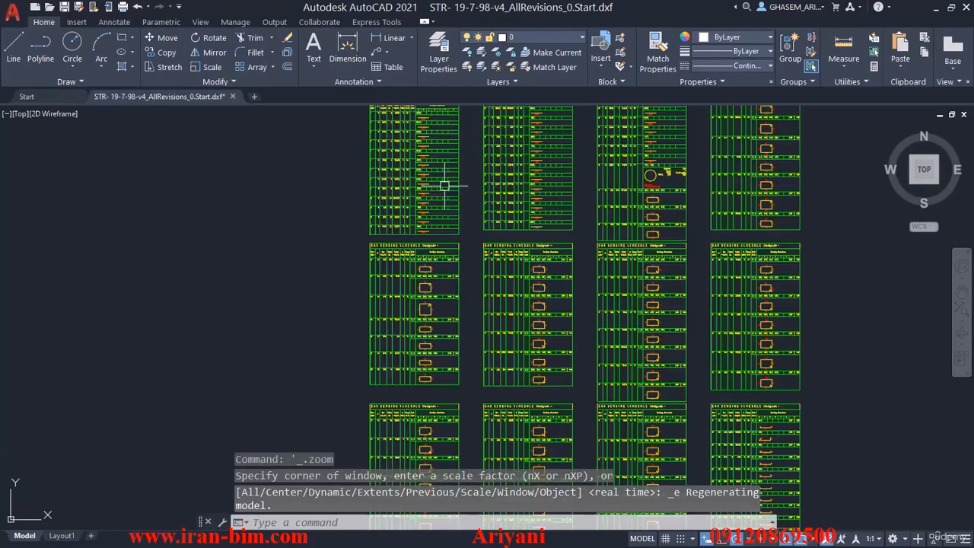
{"action": "scroll", "coordinate": [445, 185], "scroll_direction": "up", "scroll_amount": 5}
{"action": "middle_click_drag", "start_coordinate": [449, 180], "coordinate": [574, 495]}
{"action": "mouse_move", "coordinate": [587, 343]}
{"action": "middle_mouse_down"}
{"action": "mouse_move", "coordinate": [315, 381]}
{"action": "mouse_move", "coordinate": [277, 365]}
{"action": "middle_mouse_up"}
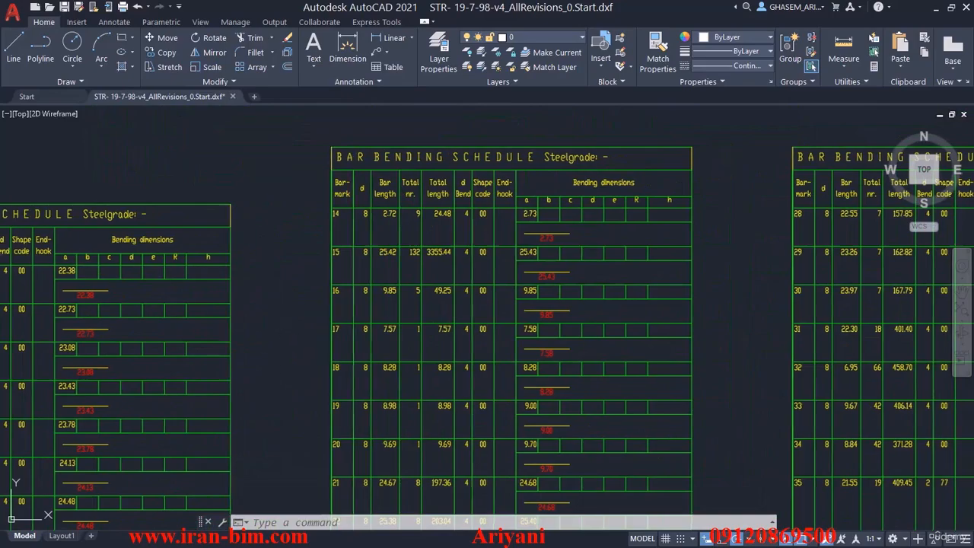
{"action": "middle_click_drag", "start_coordinate": [312, 308], "coordinate": [263, 309]}
{"action": "scroll", "coordinate": [263, 309], "scroll_direction": "down", "scroll_amount": 2}
{"action": "mouse_move", "coordinate": [581, 309]}
{"action": "middle_mouse_down"}
{"action": "mouse_move", "coordinate": [191, 279]}
{"action": "mouse_move", "coordinate": [765, 186]}
{"action": "middle_mouse_up"}
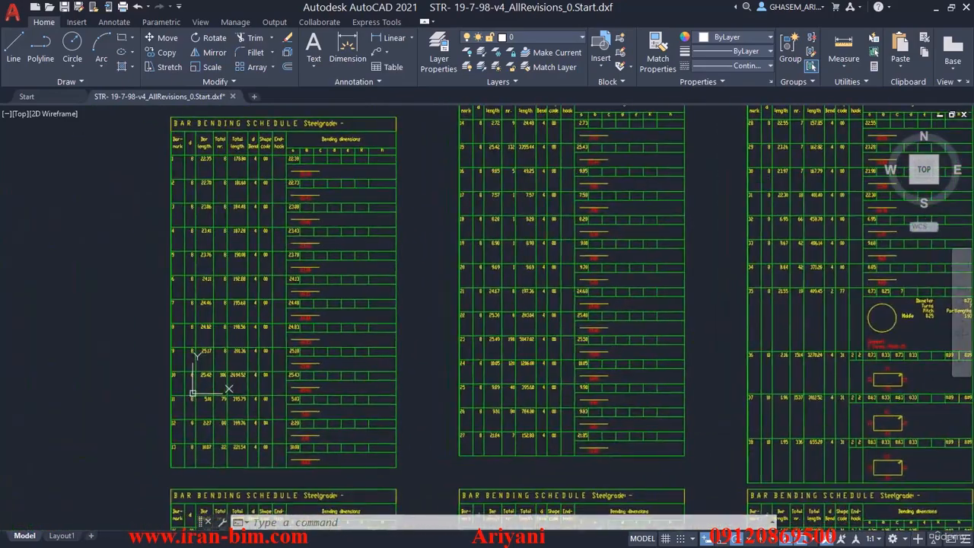
{"action": "scroll", "coordinate": [557, 188], "scroll_direction": "down", "scroll_amount": 2}
{"action": "middle_click_drag", "start_coordinate": [557, 327], "coordinate": [559, 199]}
{"action": "middle_click_drag", "start_coordinate": [522, 313], "coordinate": [352, 317]}
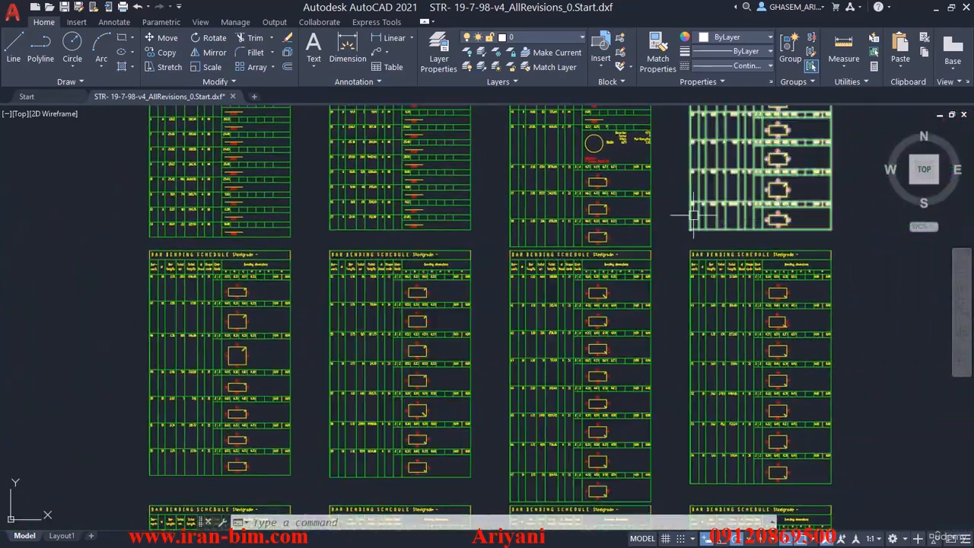
Examine the remaining bar bending schedule tables and their bending shapes down through the lower rows of the drawing.
{"action": "scroll", "coordinate": [693, 216], "scroll_direction": "down", "scroll_amount": 2}
{"action": "middle_click_drag", "start_coordinate": [754, 374], "coordinate": [746, 327]}
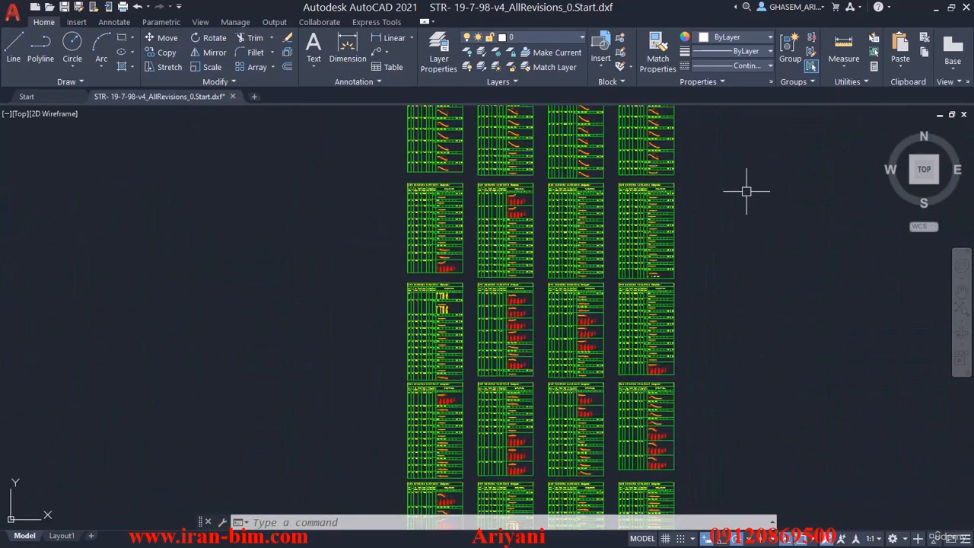
{"action": "scroll", "coordinate": [427, 342], "scroll_direction": "up", "scroll_amount": 2}
{"action": "mouse_move", "coordinate": [727, 388]}
{"action": "middle_mouse_down"}
{"action": "mouse_move", "coordinate": [607, 367]}
{"action": "mouse_move", "coordinate": [565, 312]}
{"action": "middle_mouse_up"}
{"action": "middle_click_drag", "start_coordinate": [575, 397], "coordinate": [590, 210]}
{"action": "middle_click_drag", "start_coordinate": [582, 395], "coordinate": [576, 256]}
{"action": "middle_click_drag", "start_coordinate": [583, 403], "coordinate": [556, 263]}
{"action": "mouse_move", "coordinate": [556, 389]}
{"action": "middle_mouse_down"}
{"action": "mouse_move", "coordinate": [553, 264]}
{"action": "mouse_move", "coordinate": [528, 202]}
{"action": "middle_mouse_up"}
{"action": "mouse_move", "coordinate": [530, 400]}
{"action": "middle_mouse_down"}
{"action": "mouse_move", "coordinate": [530, 259]}
{"action": "mouse_move", "coordinate": [535, 281]}
{"action": "middle_mouse_up"}
{"action": "middle_click_drag", "start_coordinate": [545, 426], "coordinate": [546, 223]}
{"action": "scroll", "coordinate": [545, 283], "scroll_direction": "down", "scroll_amount": 8}
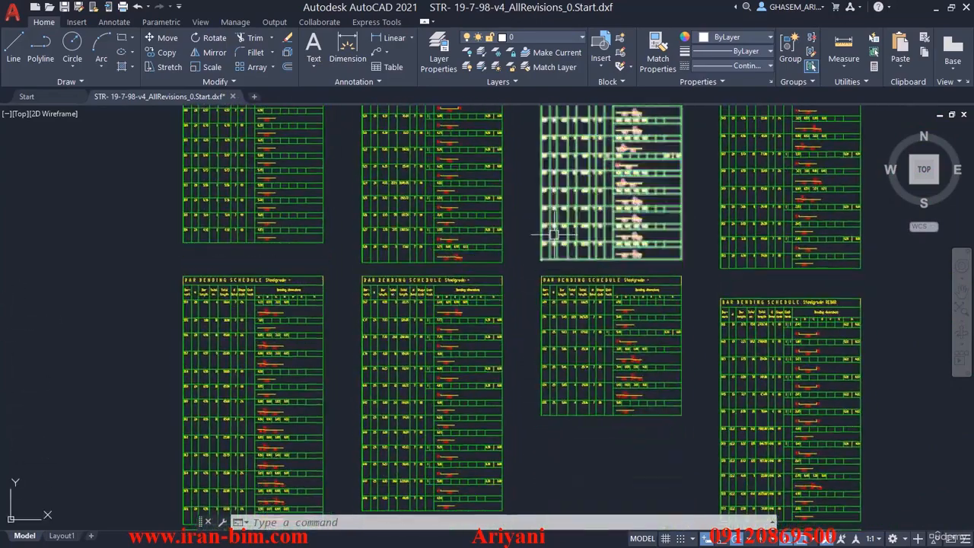
Copy the title text from the first bar bending schedule's block in the Block Editor and close the editor.
{"action": "scroll", "coordinate": [561, 338], "scroll_direction": "up", "scroll_amount": 8}
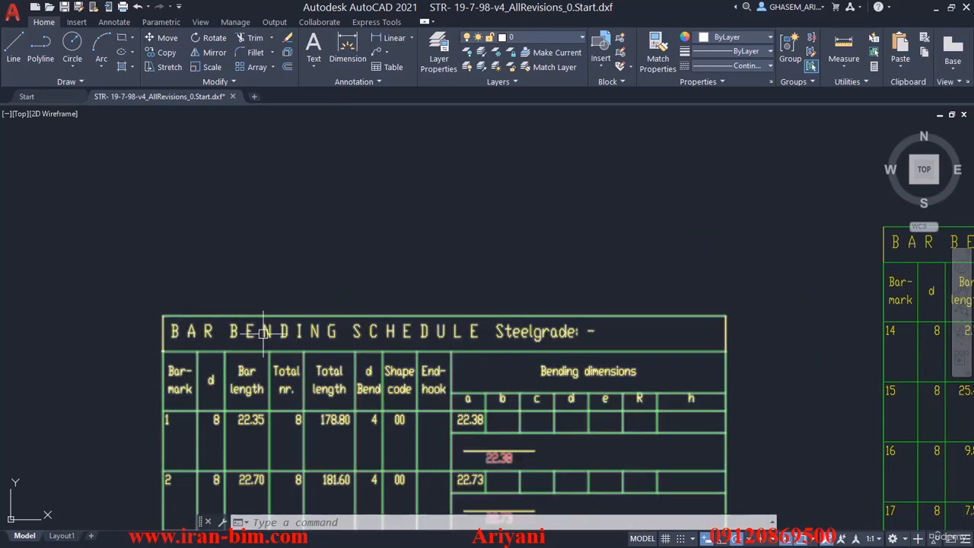
{"action": "double_click", "coordinate": [196, 336]}
{"action": "left_click", "coordinate": [496, 364]}
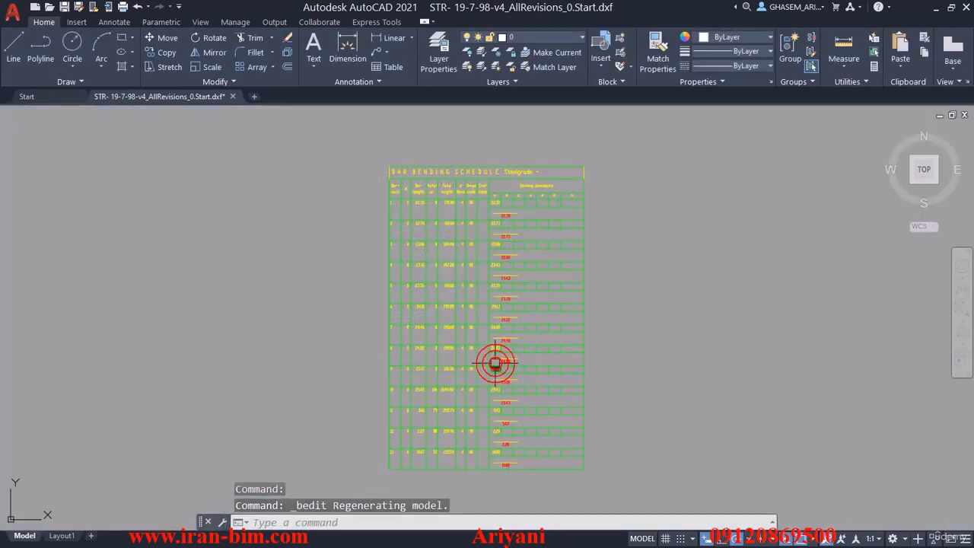
{"action": "left_click", "coordinate": [445, 175]}
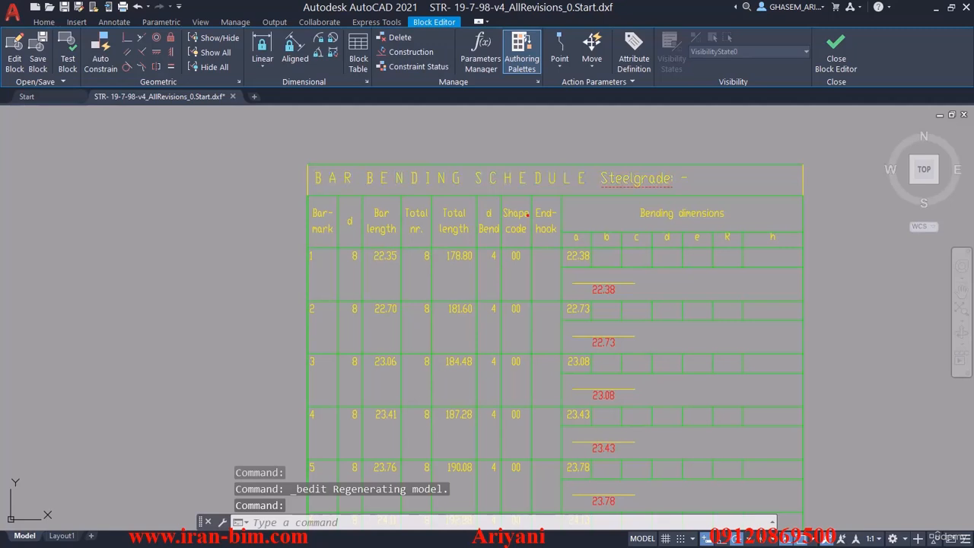
{"action": "left_click", "coordinate": [562, 180]}
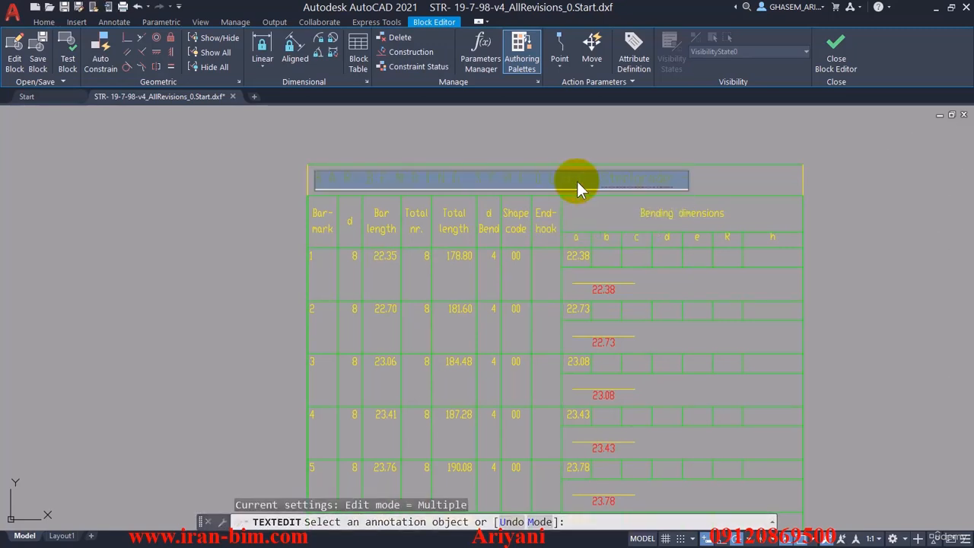
{"action": "triple_click", "coordinate": [577, 181]}
{"action": "key", "text": "Escape"}
{"action": "key", "text": "Escape"}
{"action": "key", "text": "Escape"}
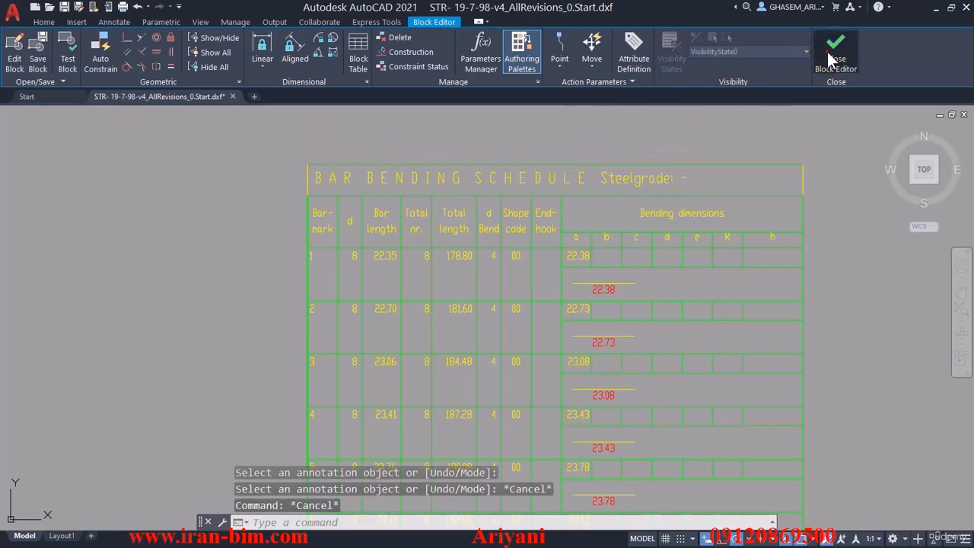
{"action": "left_click", "coordinate": [835, 52]}
{"action": "left_click", "coordinate": [464, 276]}
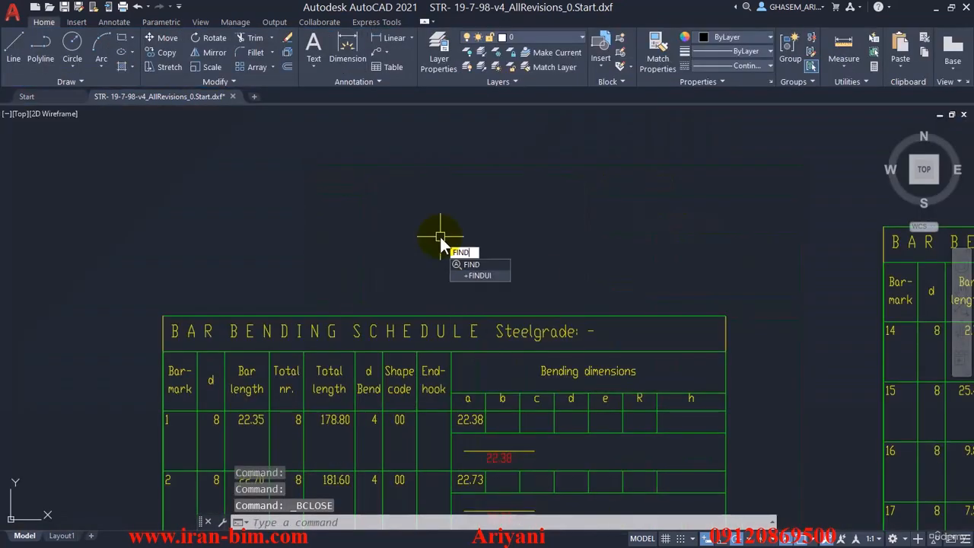
Set up Find and Replace for "BAR BENDING SCHEDULE Steelgrade: -" with the replacement "BAR BENDING SCHEDULE IRAN-BIM Team".
{"action": "type", "text": "find"}
{"action": "key", "text": "Return"}
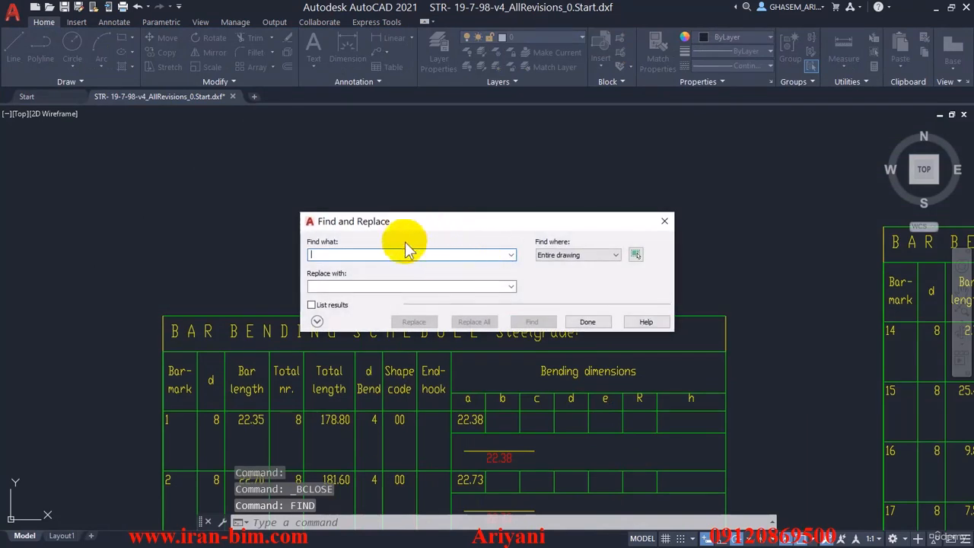
{"action": "type", "text": "BAR BENDING SCHEDULE Steelgrade: -"}
{"action": "left_click", "coordinate": [348, 285]}
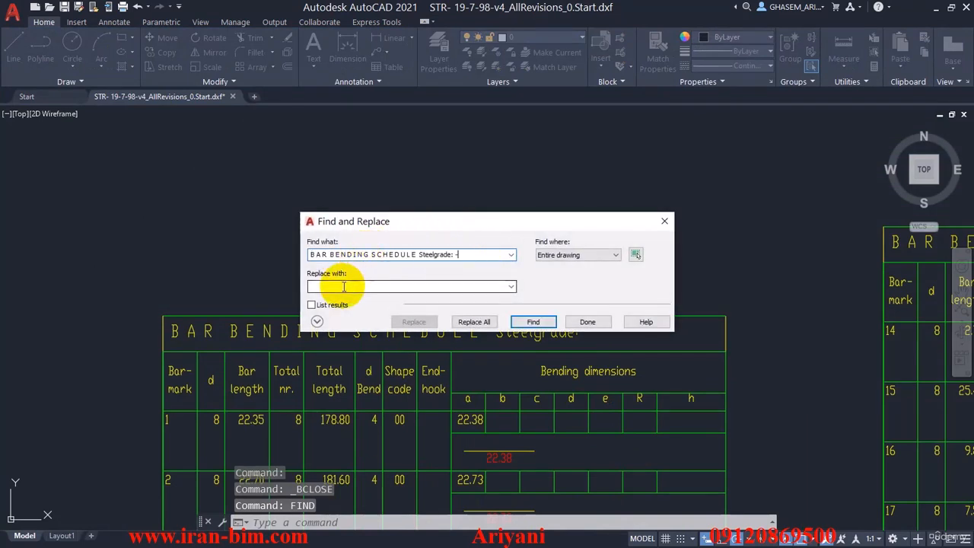
{"action": "type", "text": "BAR BENDING SCHEDULE Steelgrade: -"}
{"action": "left_click_drag", "start_coordinate": [418, 286], "coordinate": [460, 287]}
{"action": "type", "text": "IRAN"}
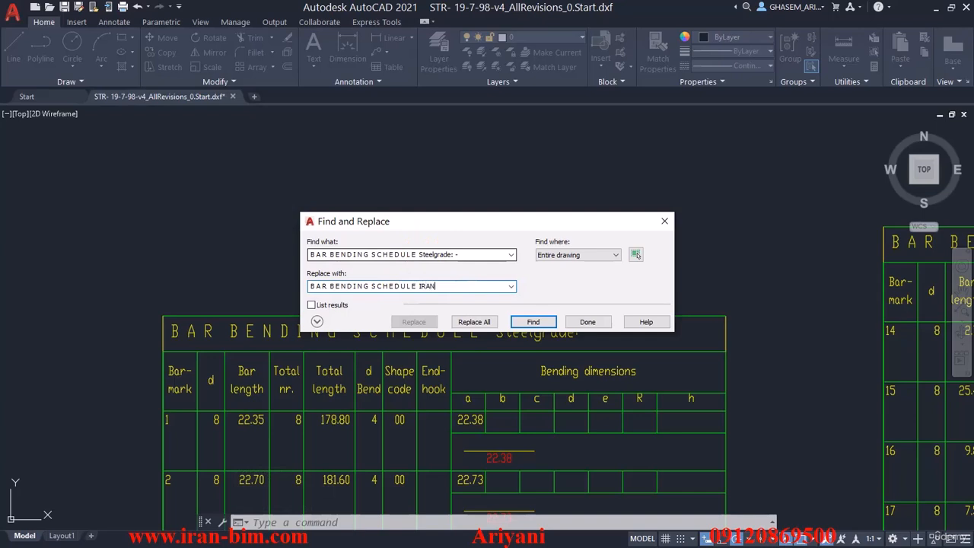
{"action": "type", "text": "-BIM Team"}
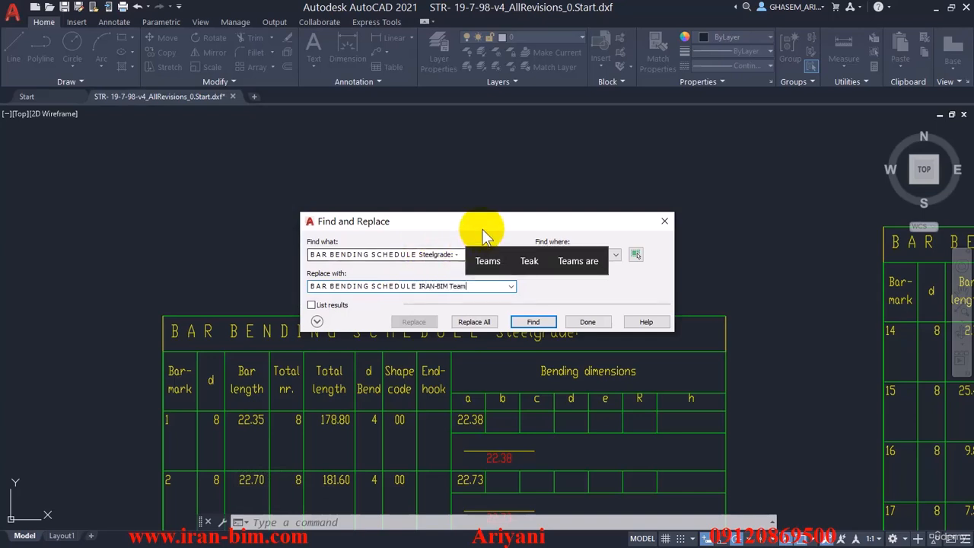
Replace every match of the schedule title in the entire drawing, including text in all blocks, and finish Find and Replace.
{"action": "left_click_drag", "start_coordinate": [474, 224], "coordinate": [548, 147]}
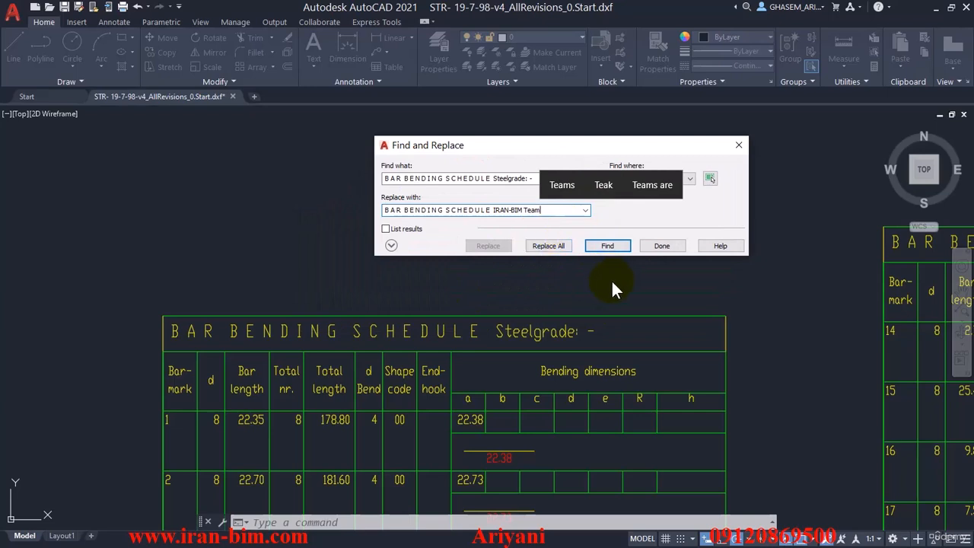
{"action": "left_click", "coordinate": [568, 245]}
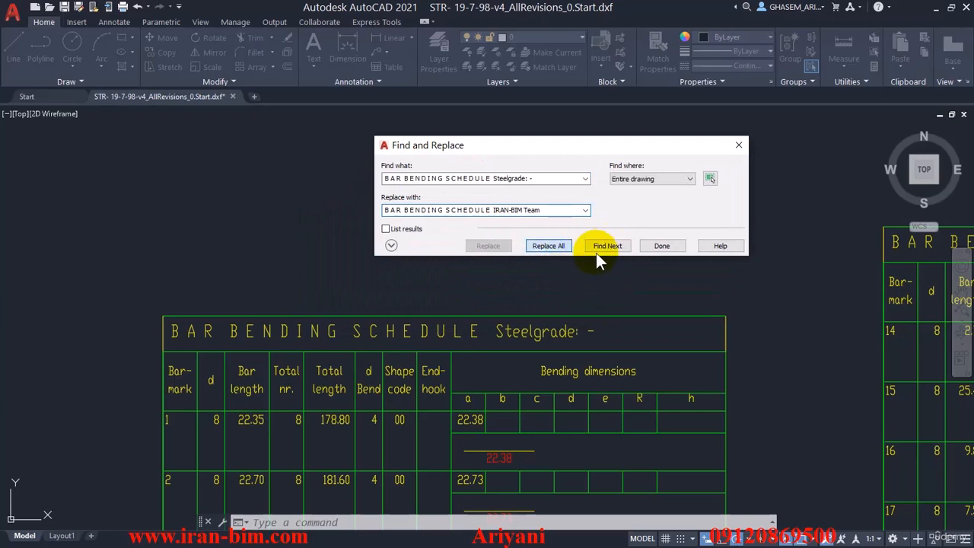
{"action": "left_click", "coordinate": [558, 249]}
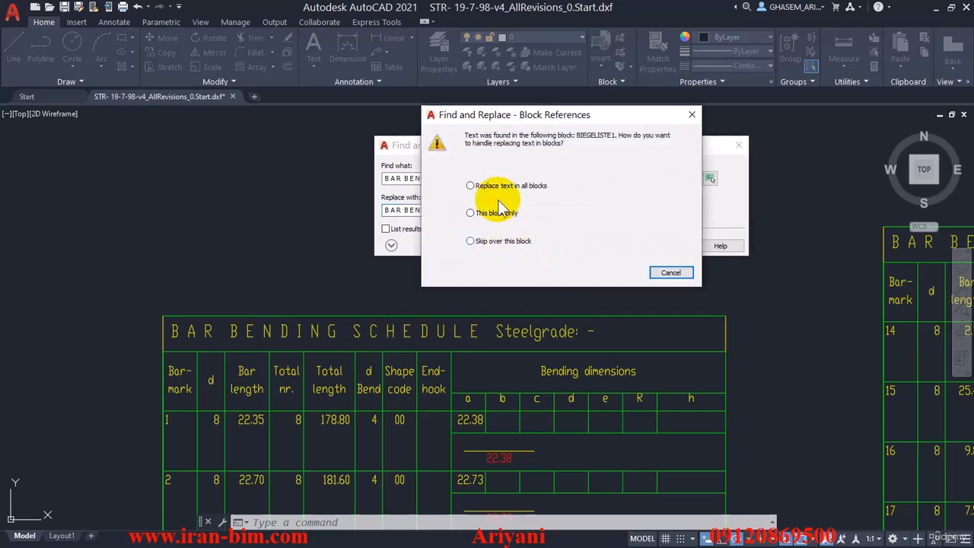
{"action": "left_click", "coordinate": [472, 188]}
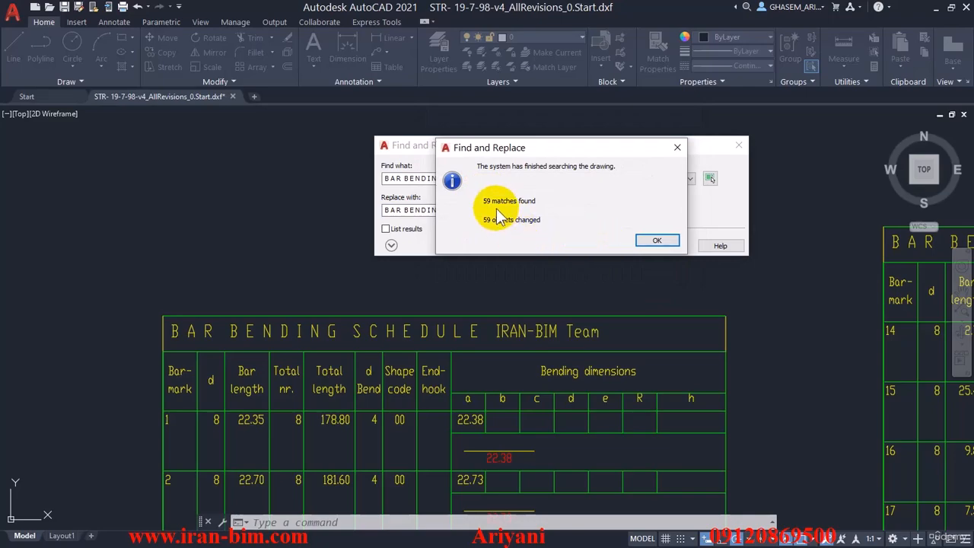
{"action": "left_click", "coordinate": [640, 242]}
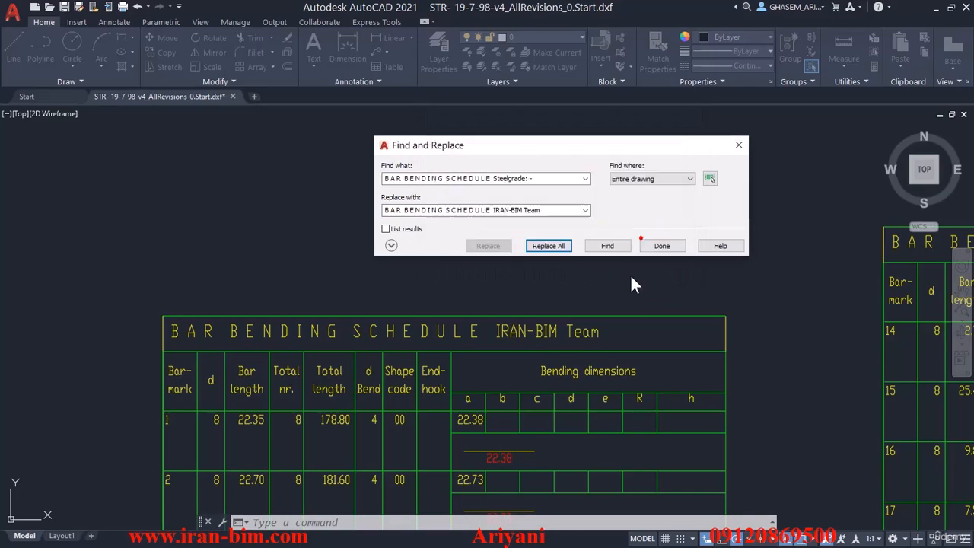
{"action": "left_click", "coordinate": [657, 245]}
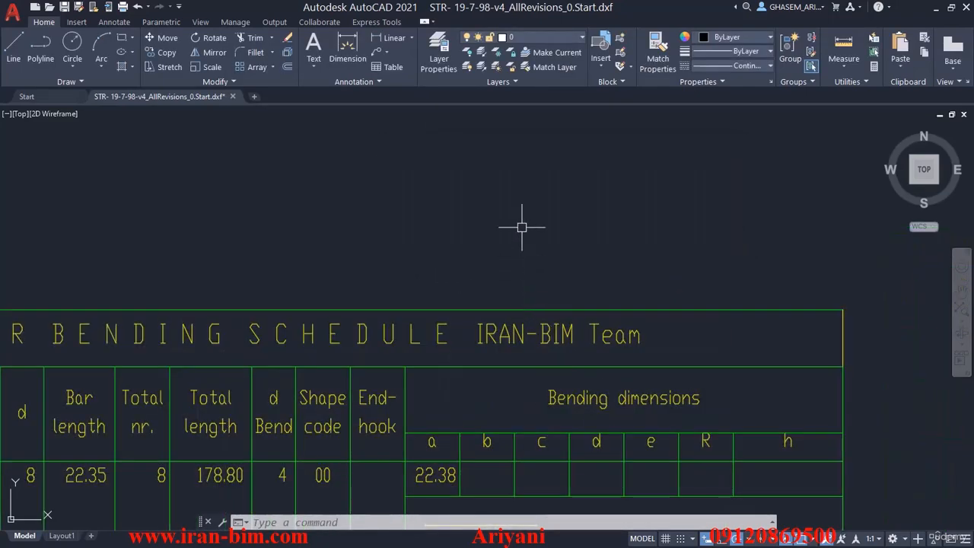
Examine the bar bending schedule titles and tables throughout the drawing, from the lower rows back to the first tables.
{"action": "scroll", "coordinate": [522, 227], "scroll_direction": "down", "scroll_amount": 10}
{"action": "middle_click_drag", "start_coordinate": [593, 233], "coordinate": [378, 148]}
{"action": "mouse_move", "coordinate": [647, 297]}
{"action": "middle_mouse_down"}
{"action": "mouse_move", "coordinate": [589, 212]}
{"action": "mouse_move", "coordinate": [625, 322]}
{"action": "mouse_move", "coordinate": [624, 242]}
{"action": "middle_mouse_up"}
{"action": "scroll", "coordinate": [609, 231], "scroll_direction": "down", "scroll_amount": 2}
{"action": "scroll", "coordinate": [615, 332], "scroll_direction": "down", "scroll_amount": 4}
{"action": "middle_click_drag", "start_coordinate": [625, 366], "coordinate": [620, 235]}
{"action": "scroll", "coordinate": [535, 327], "scroll_direction": "up", "scroll_amount": 6}
{"action": "scroll", "coordinate": [563, 297], "scroll_direction": "up", "scroll_amount": 5}
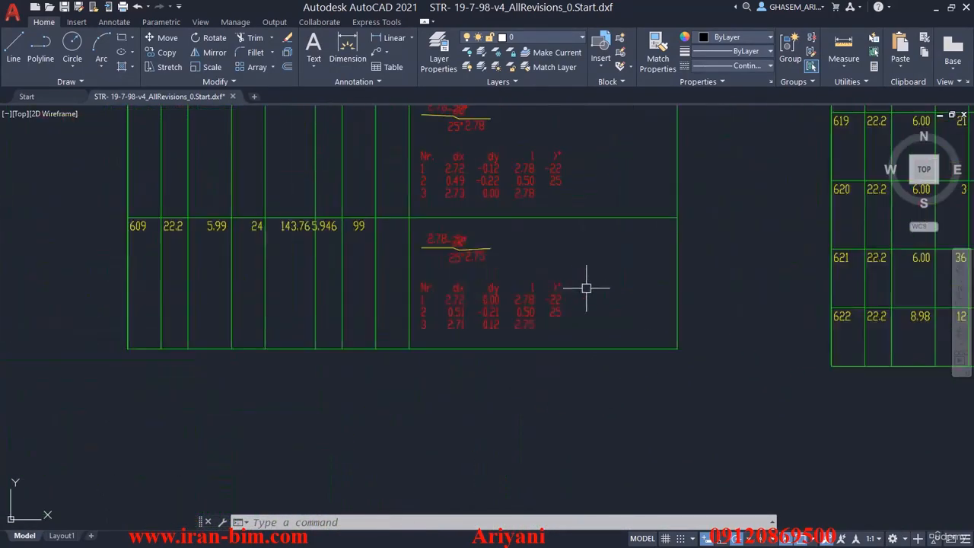
{"action": "scroll", "coordinate": [577, 270], "scroll_direction": "down", "scroll_amount": 8}
{"action": "scroll", "coordinate": [567, 262], "scroll_direction": "up", "scroll_amount": 3}
{"action": "scroll", "coordinate": [560, 268], "scroll_direction": "down", "scroll_amount": 2}
{"action": "middle_click_drag", "start_coordinate": [556, 263], "coordinate": [543, 361]}
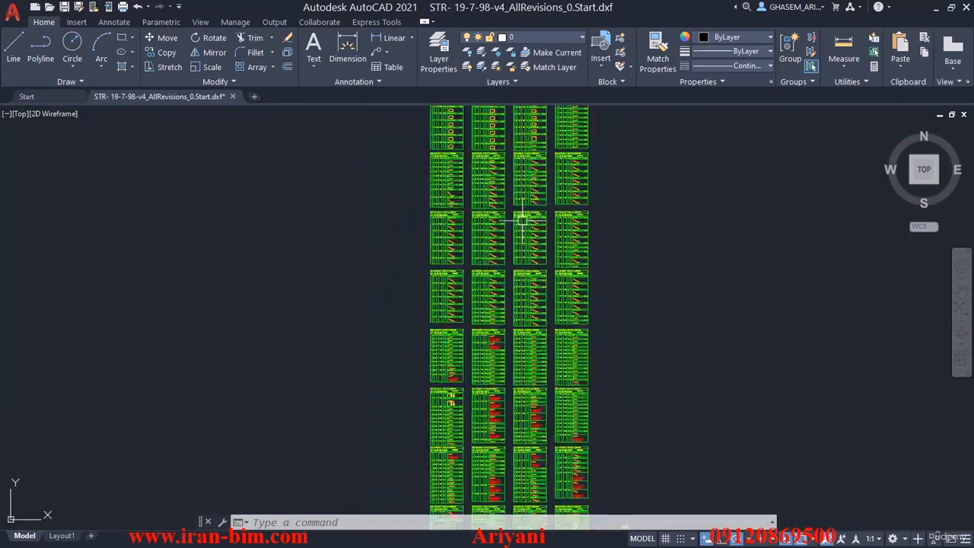
{"action": "mouse_move", "coordinate": [522, 220]}
{"action": "middle_mouse_down"}
{"action": "mouse_move", "coordinate": [547, 320]}
{"action": "mouse_move", "coordinate": [517, 307]}
{"action": "mouse_move", "coordinate": [503, 146]}
{"action": "middle_mouse_up"}
{"action": "scroll", "coordinate": [506, 262], "scroll_direction": "up", "scroll_amount": 6}
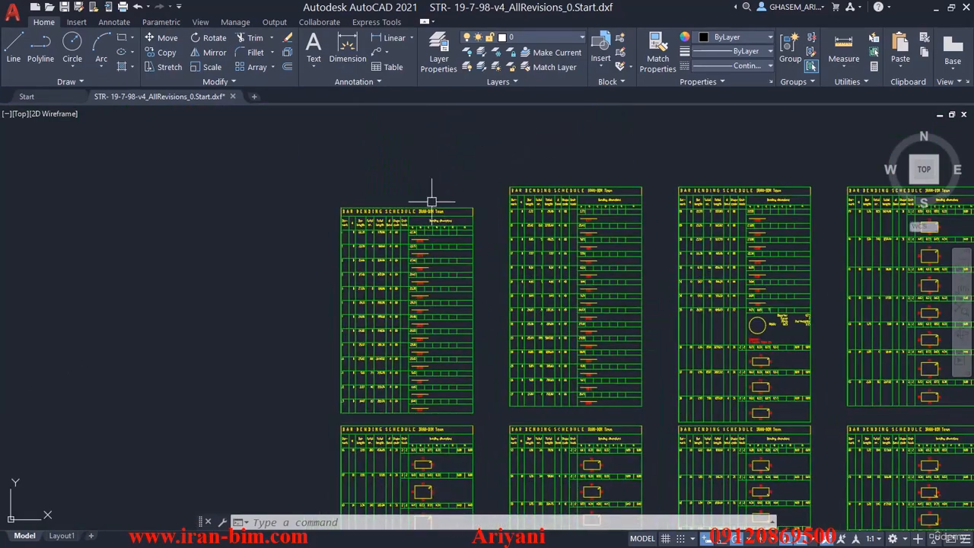
{"action": "scroll", "coordinate": [459, 286], "scroll_direction": "down", "scroll_amount": 4}
{"action": "middle_click_drag", "start_coordinate": [472, 286], "coordinate": [401, 283]}
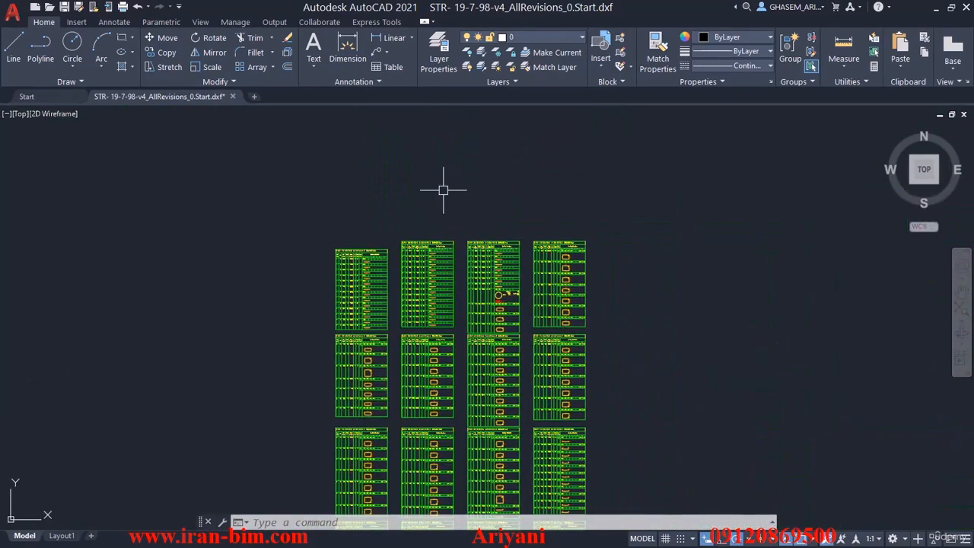